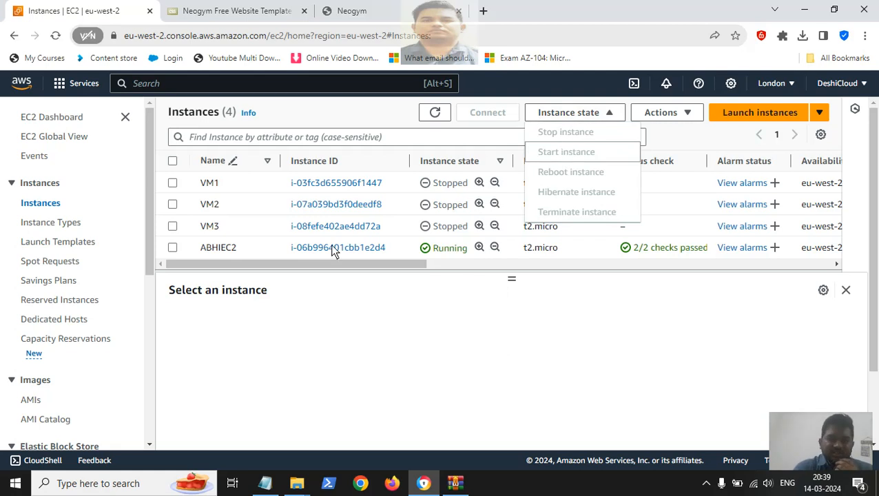
# Step: Select the ABHIEC2 instance, review the Auto-assign public IP options in the new-instance network settings, and return to the instance list
pyautogui.click(173, 249)
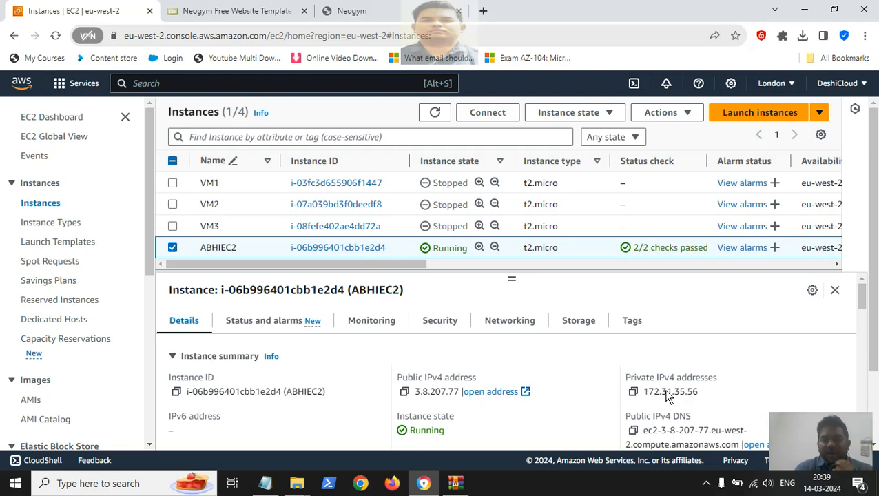
pyautogui.click(766, 111)
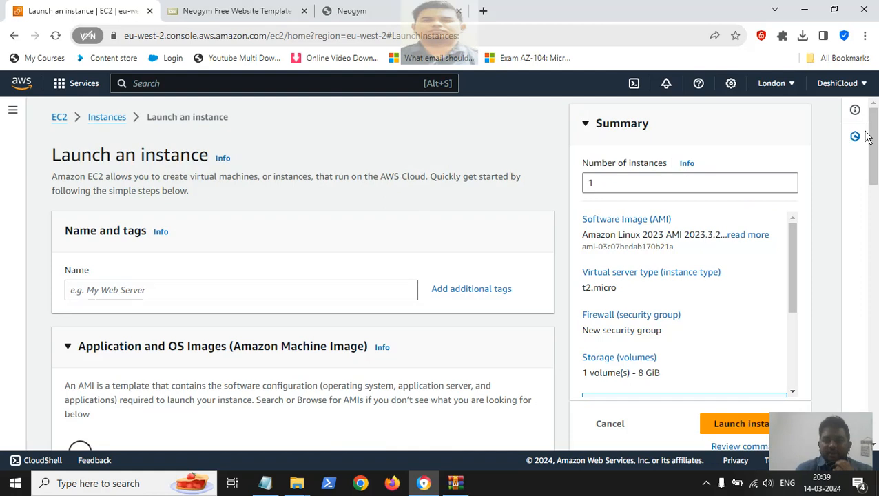
pyautogui.moveTo(875, 136); pyautogui.dragTo(874, 311)
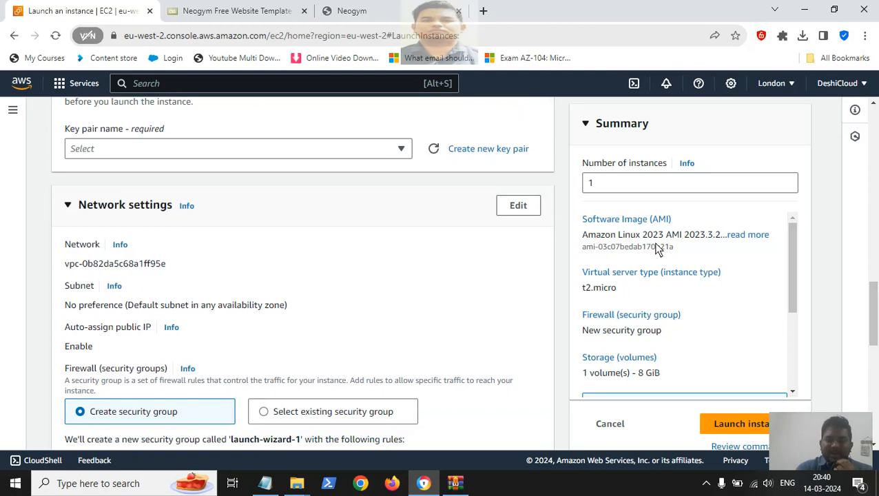
pyautogui.click(530, 206)
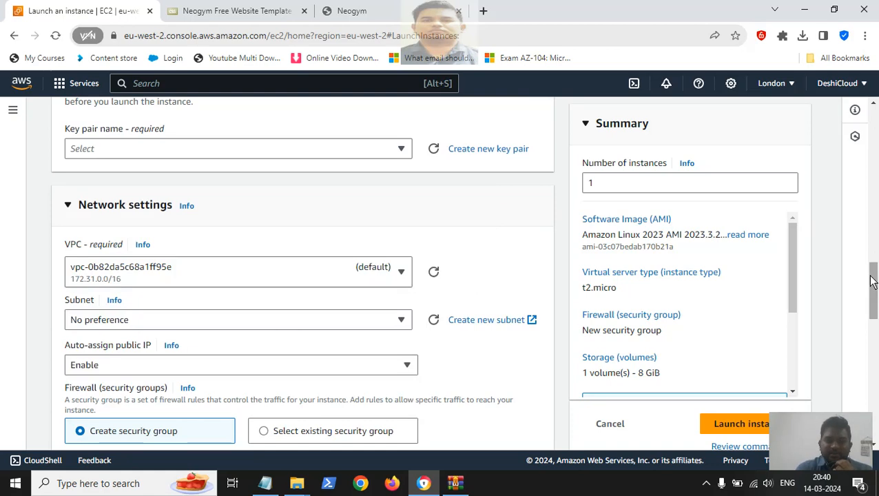
pyautogui.scroll(-1, 873, 281)
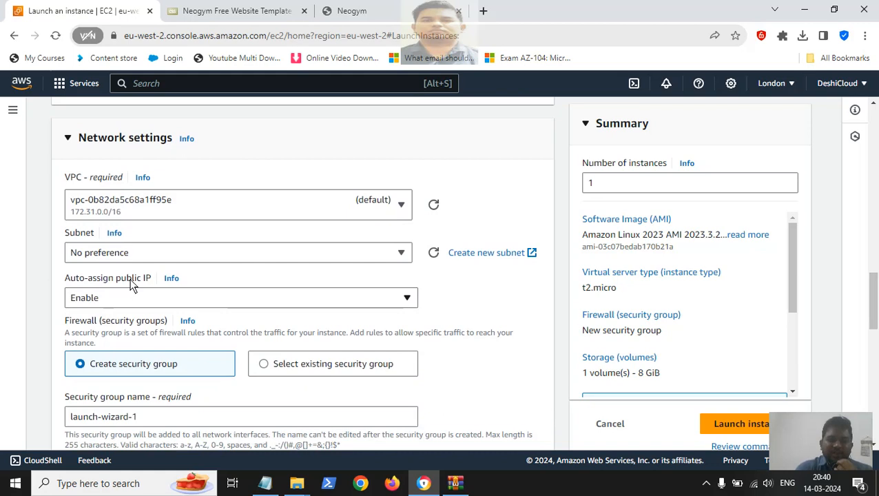
pyautogui.click(123, 298)
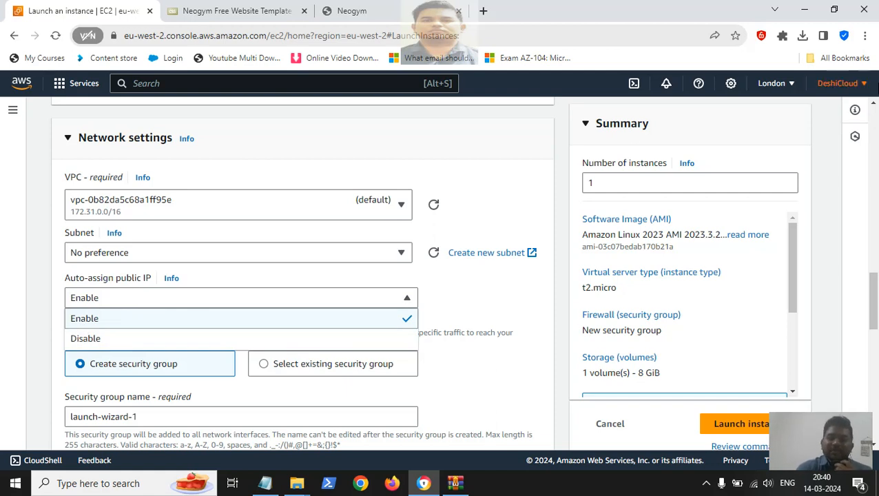
pyautogui.scroll(10, 876, 126)
pyautogui.scroll(3, 876, 126)
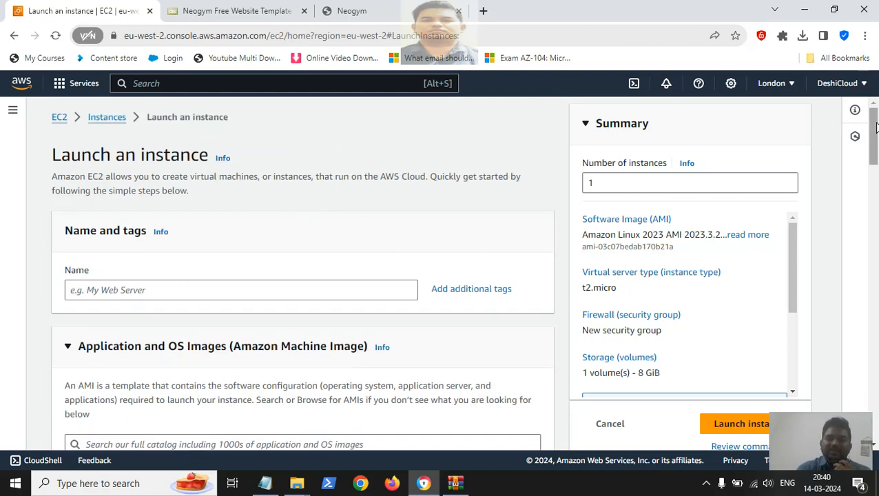
pyautogui.click(105, 118)
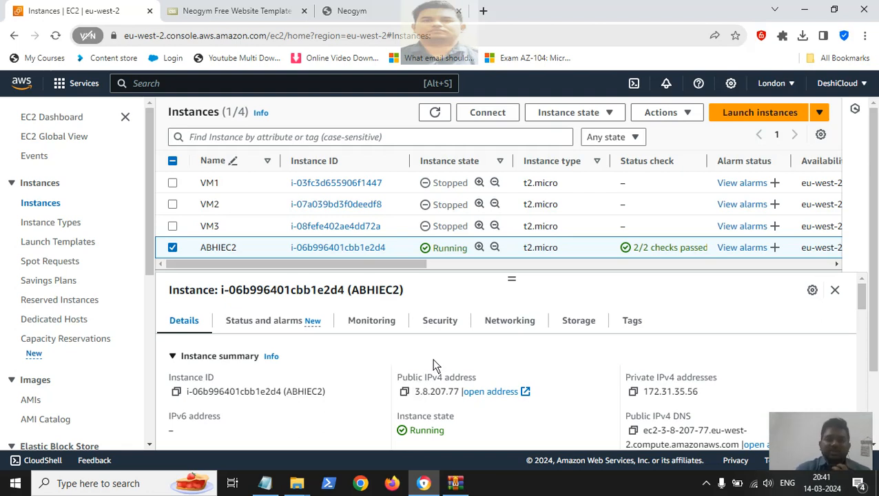
# Step: Check the Elastic IP addresses field in the ABHIEC2 instance's details
pyautogui.click(569, 116)
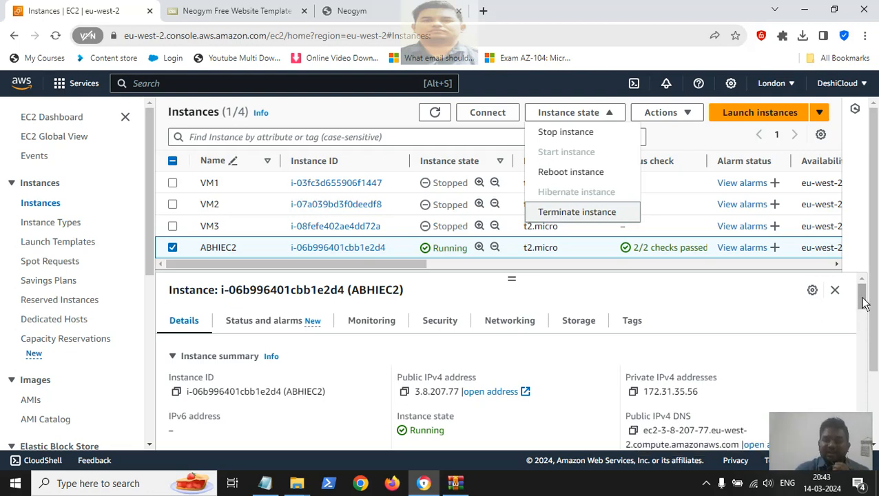
pyautogui.moveTo(865, 305); pyautogui.dragTo(865, 326)
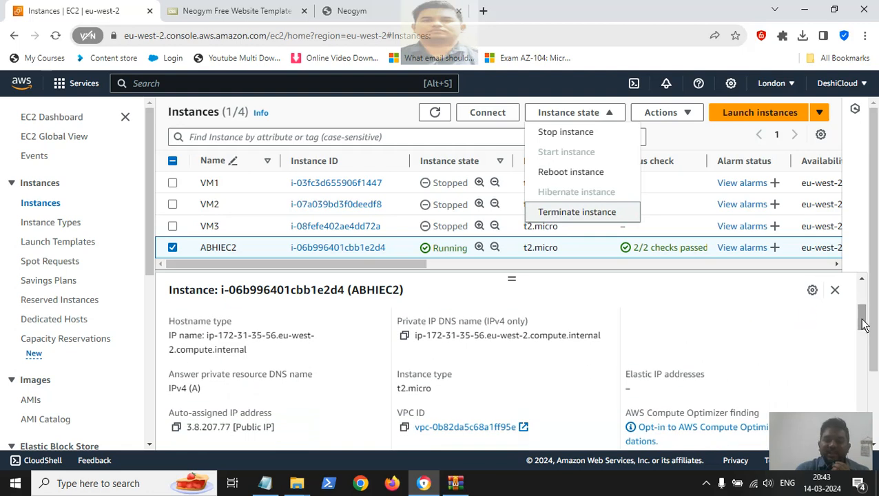
pyautogui.click(670, 390)
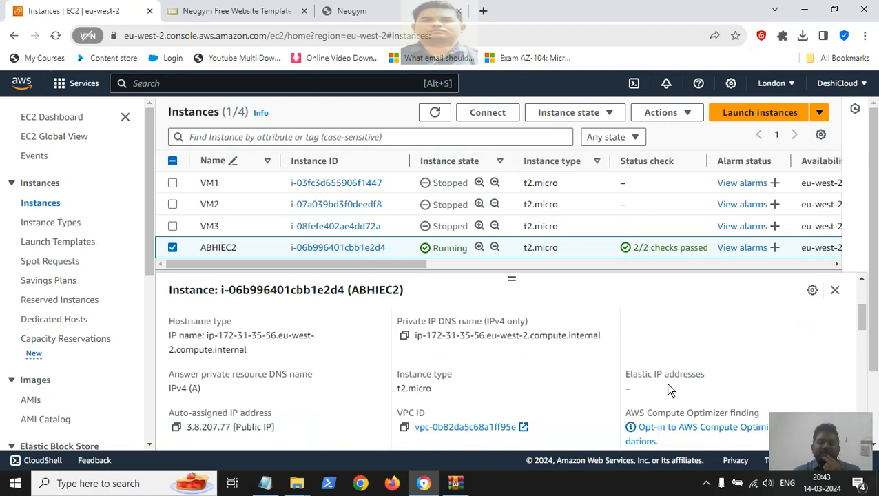
# Step: Switch to Notepad and add the line "ELASTIC IP ADDRESS--STATIC PUBLIC IP ADDRESS" followed by a blank line
pyautogui.click(276, 478)
pyautogui.click(392, 269)
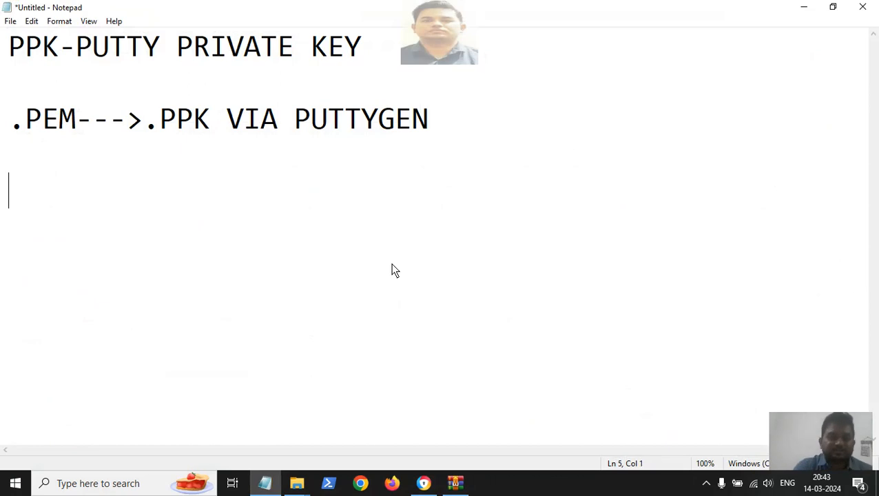
pyautogui.write('ELASTIC ')
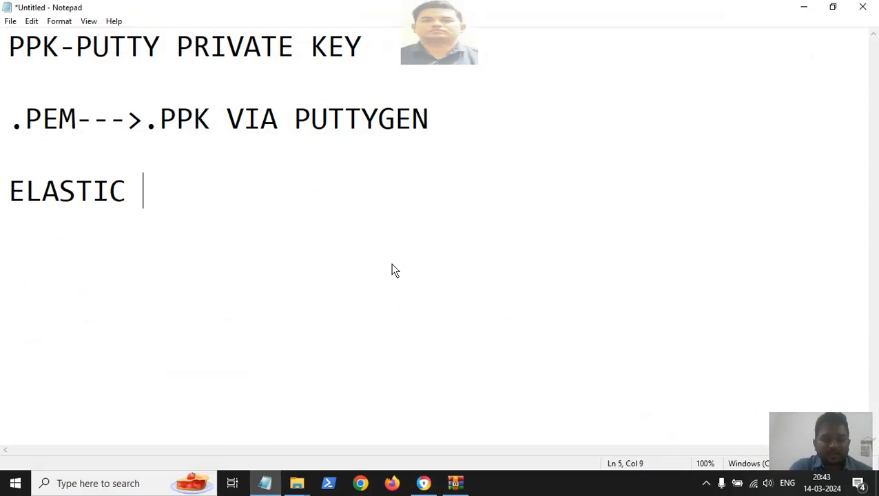
pyautogui.write('IP ADDRE')
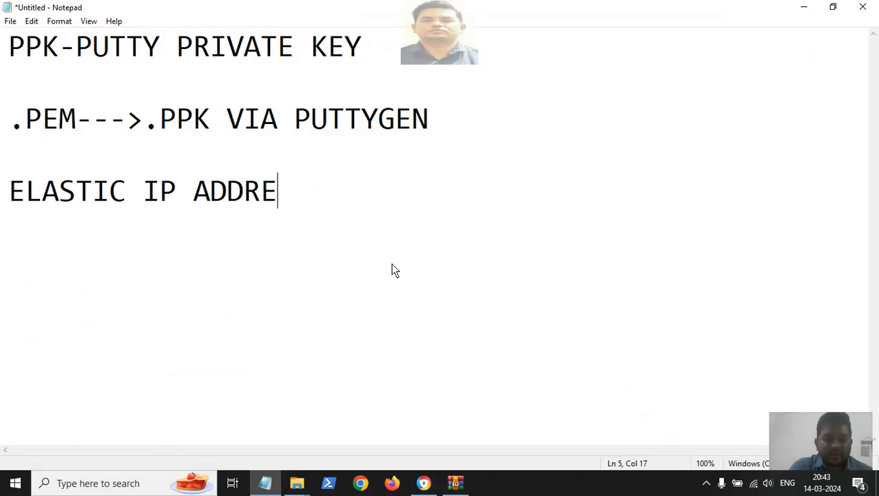
pyautogui.write('SS--S')
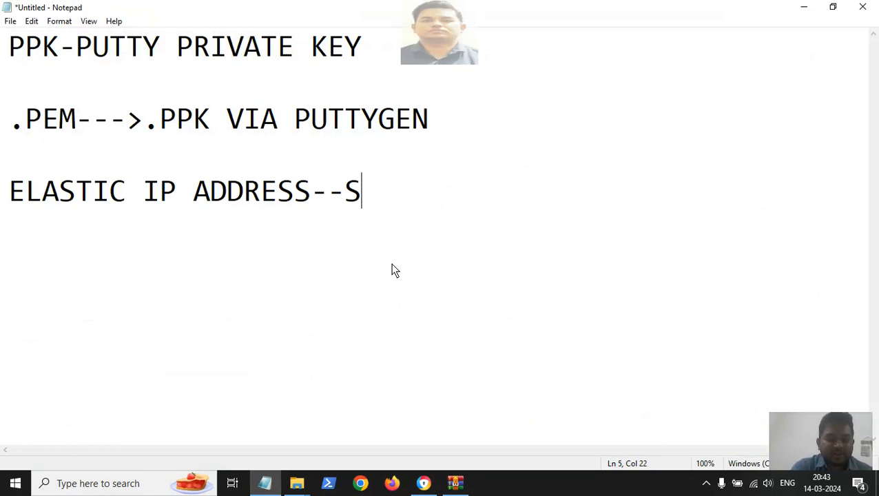
pyautogui.write('TATIC P')
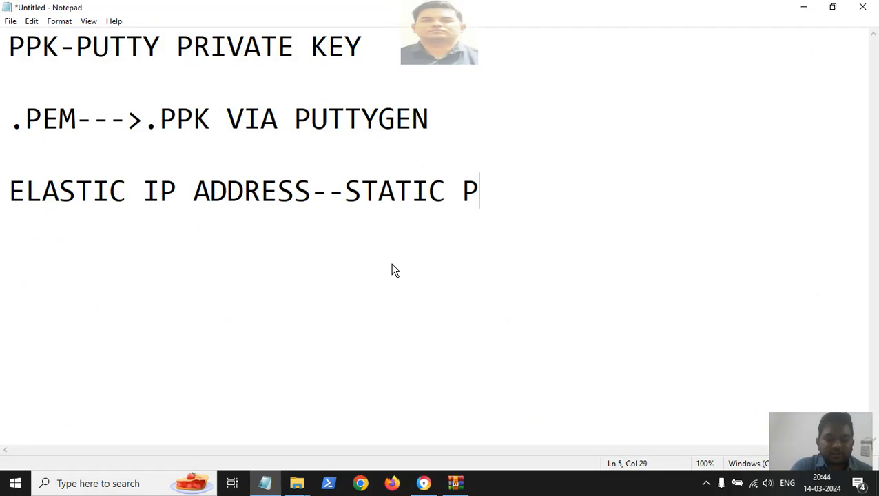
pyautogui.write('UBLIC IP')
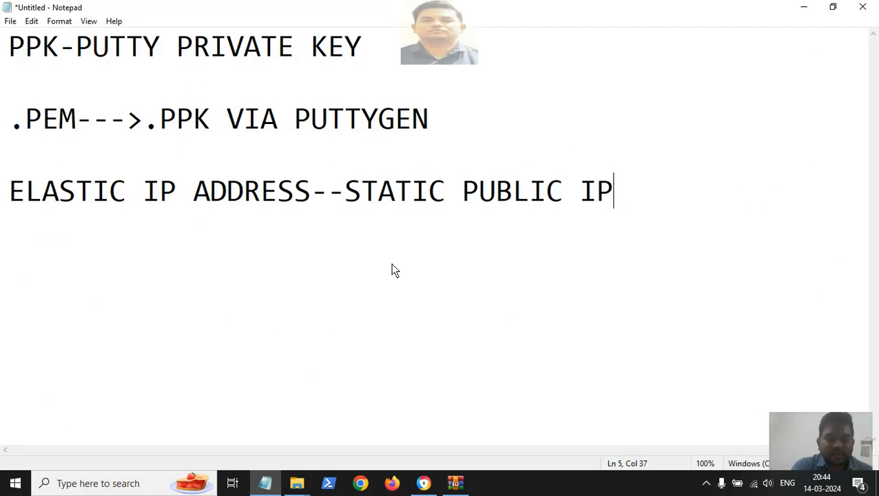
pyautogui.write(' ADDRESS')
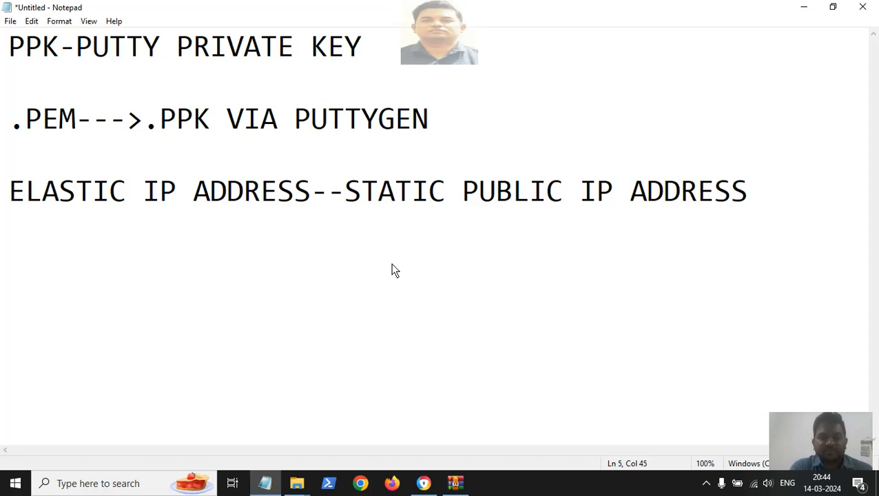
pyautogui.press('Return')
pyautogui.press('Return')
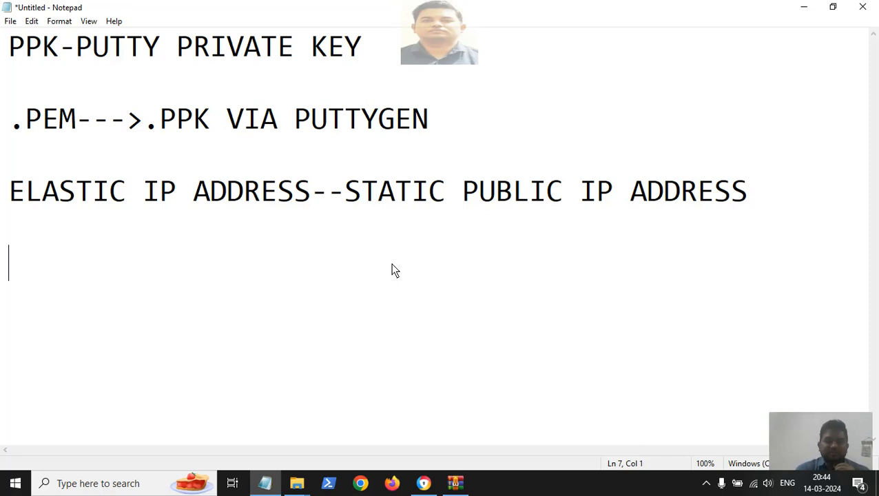
# Step: Switch back to the EC2 console, stop the ABHIEC2 instance and refresh the instance list
pyautogui.click(421, 482)
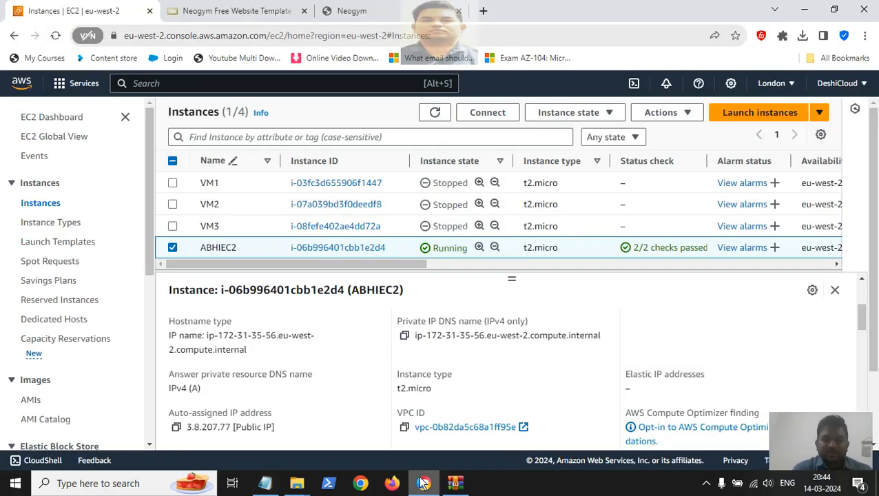
pyautogui.click(605, 115)
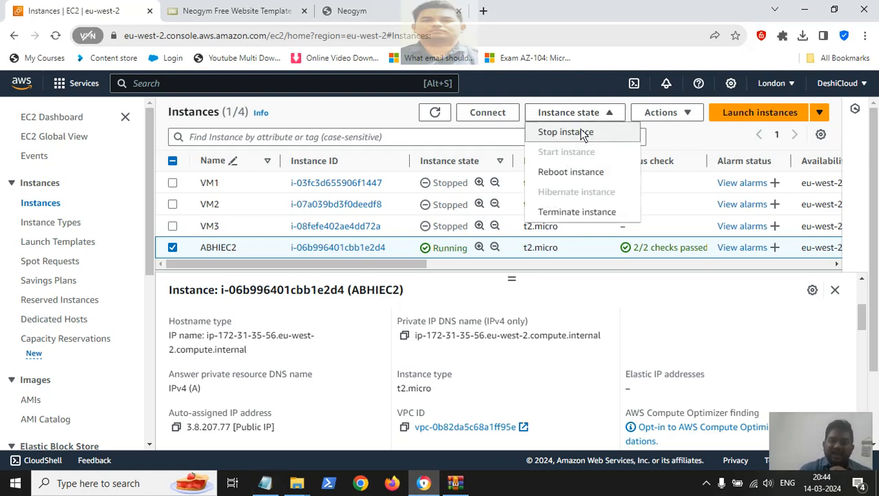
pyautogui.click(581, 132)
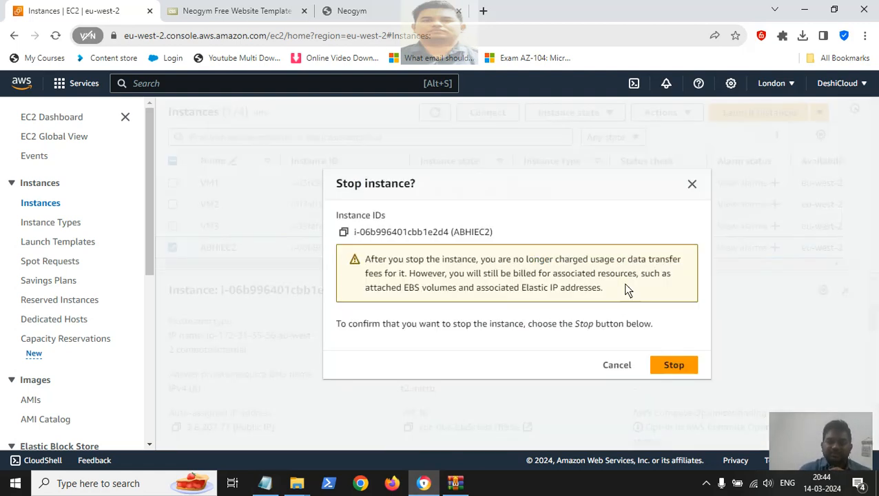
pyautogui.click(667, 366)
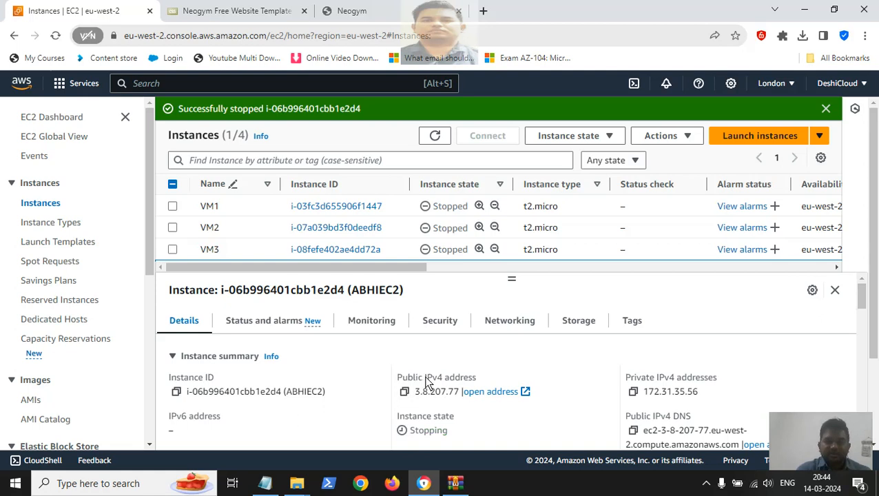
pyautogui.click(435, 137)
pyautogui.click(57, 38)
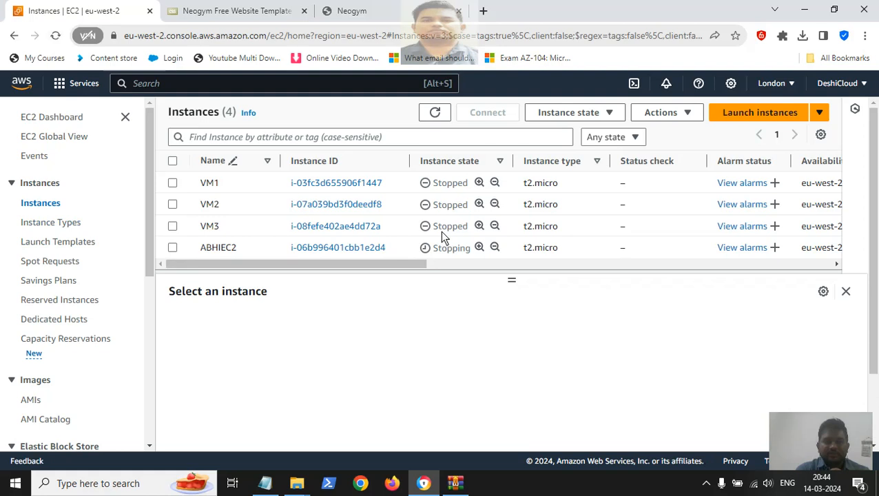
# Step: Select the stopped ABHIEC2 instance and start it
pyautogui.click(173, 248)
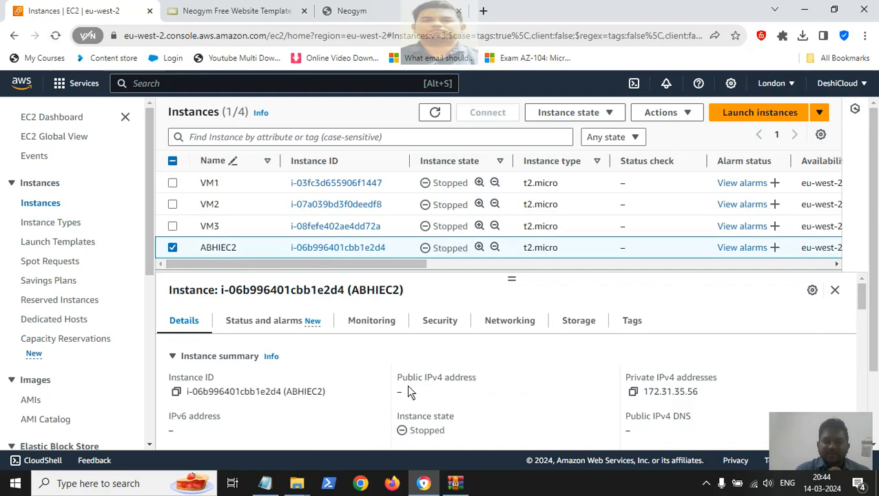
pyautogui.click(607, 115)
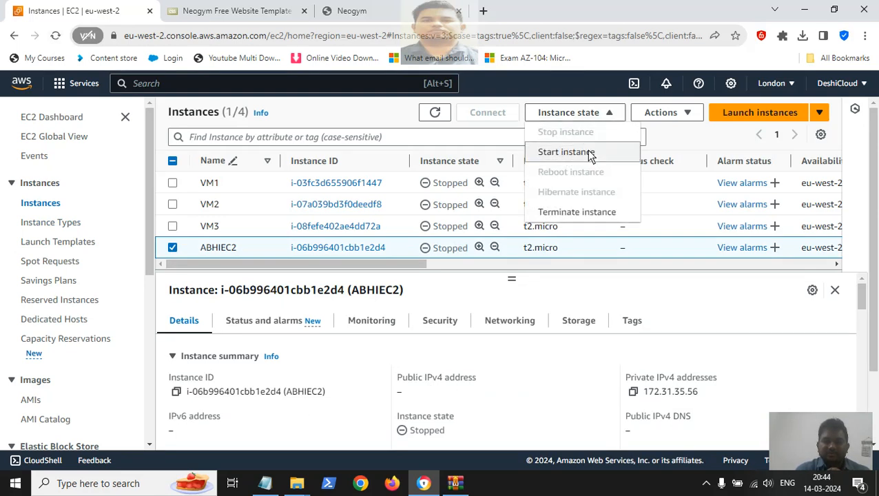
pyautogui.click(591, 153)
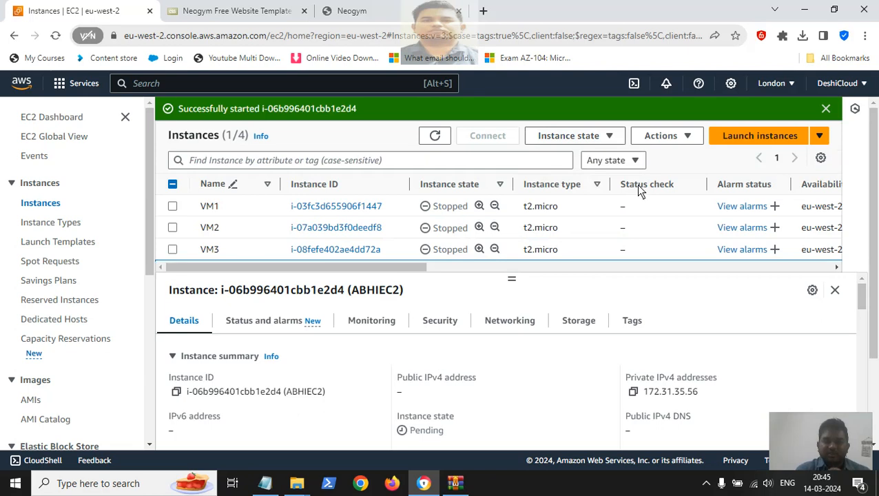
# Step: Refresh the instance list and check the public IPv4 address of the restarted ABHIEC2 instance
pyautogui.click(58, 40)
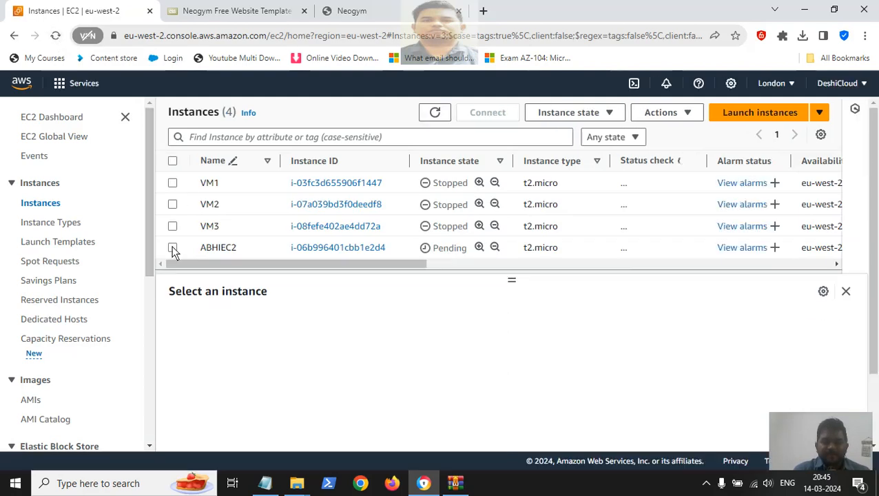
pyautogui.click(172, 248)
pyautogui.click(172, 248)
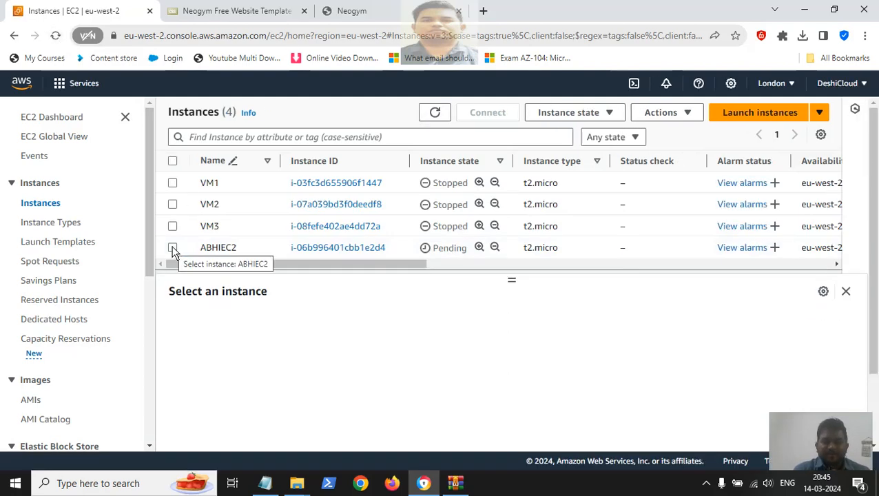
pyautogui.click(172, 248)
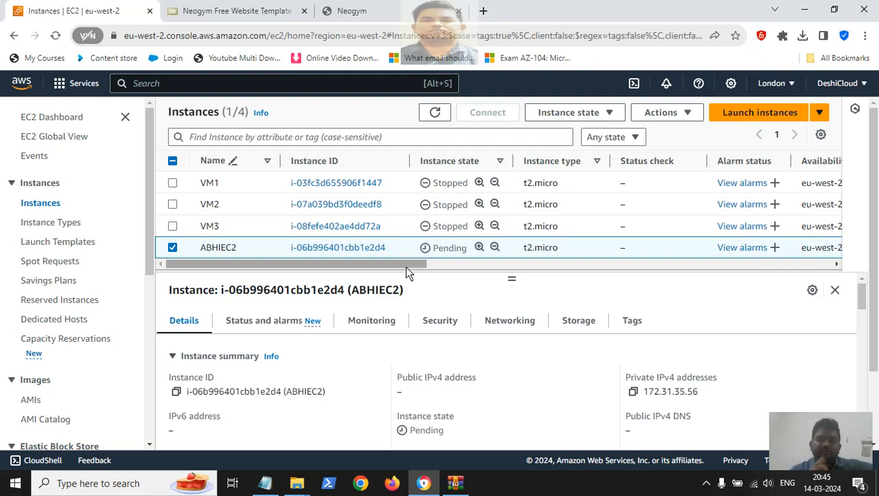
pyautogui.click(436, 113)
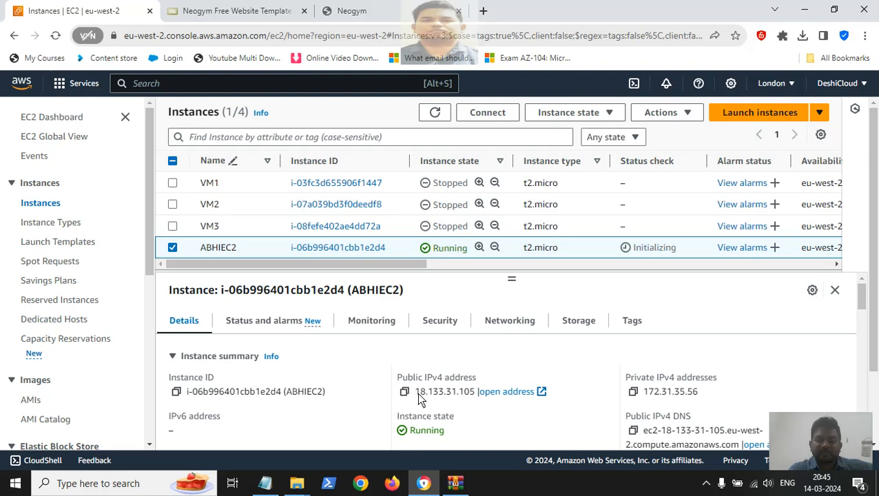
# Step: Record ABHIEC2's public IPv4 address 18.133.31.105 in the Notepad notes, followed by a blank line
pyautogui.click(265, 483)
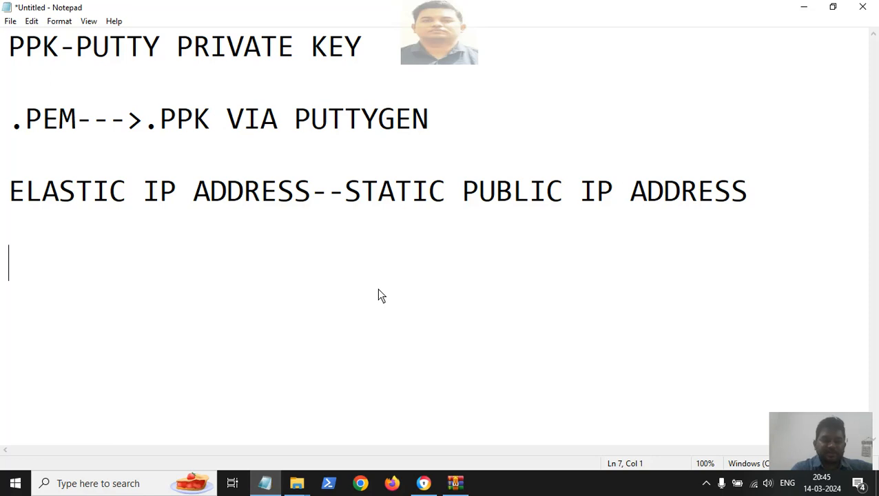
pyautogui.write('18.133.31.105')
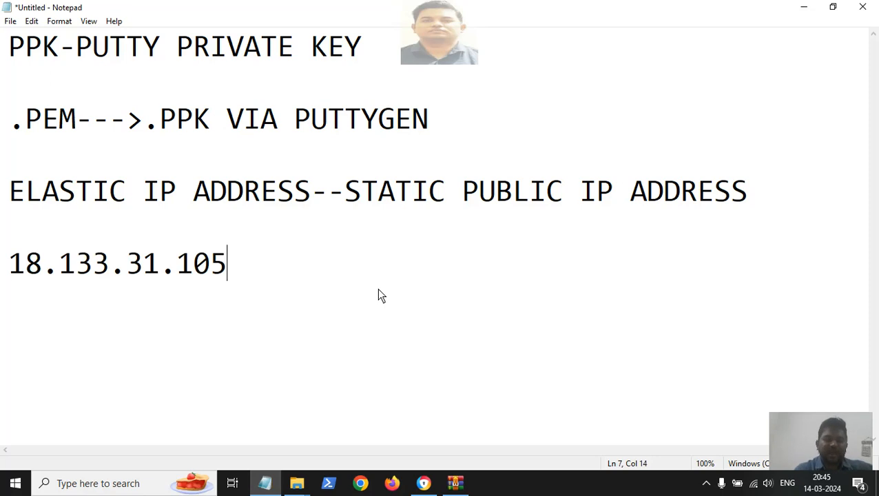
pyautogui.press('Return')
pyautogui.press('Return')
# Step: Switch to the EC2 console, stop the ABHIEC2 instance and resize the details pane so its row is shown
pyautogui.click(425, 483)
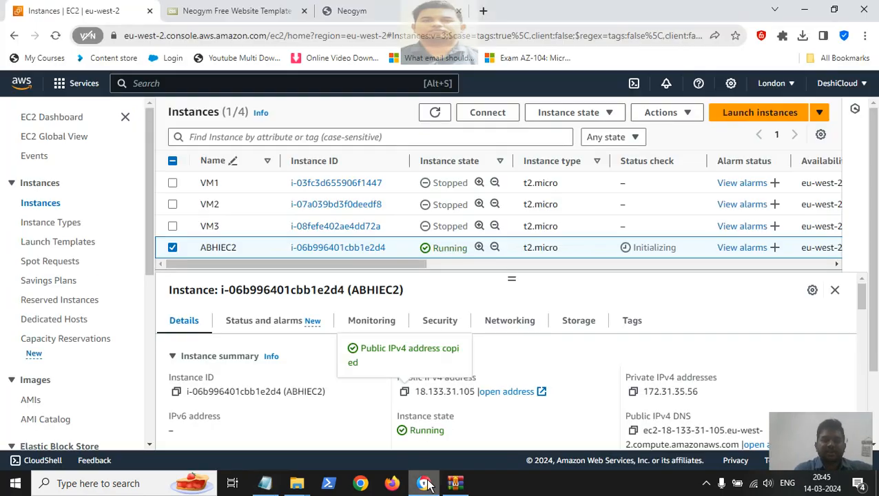
pyautogui.click(598, 112)
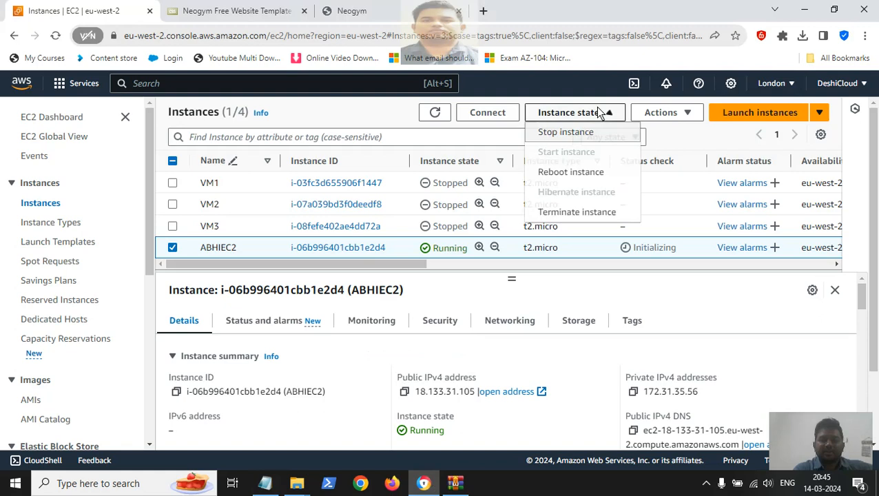
pyautogui.click(568, 131)
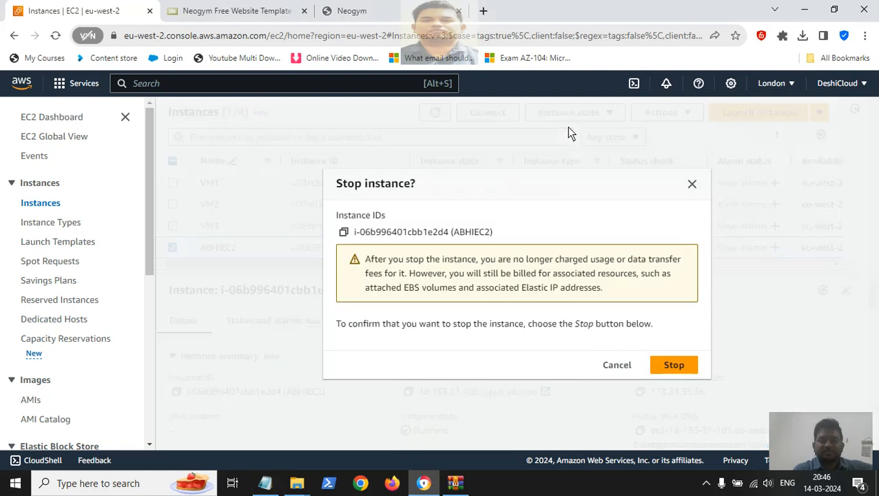
pyautogui.click(674, 367)
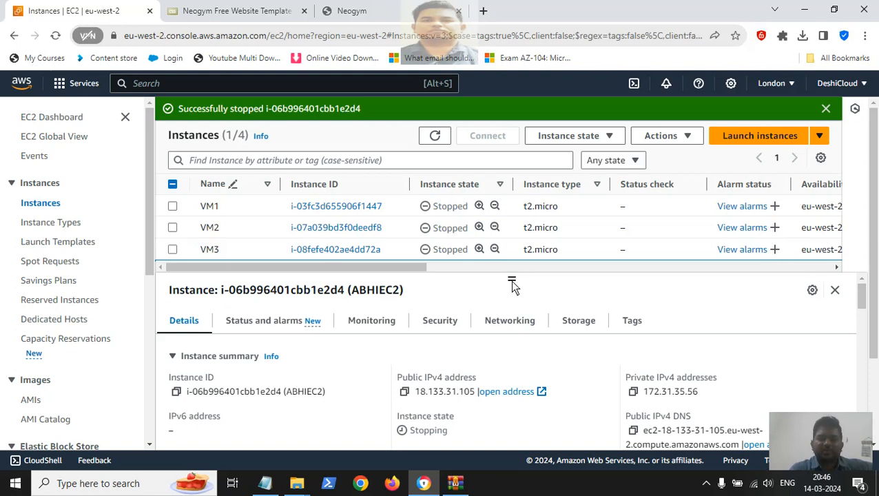
pyautogui.moveTo(513, 286); pyautogui.dragTo(512, 306)
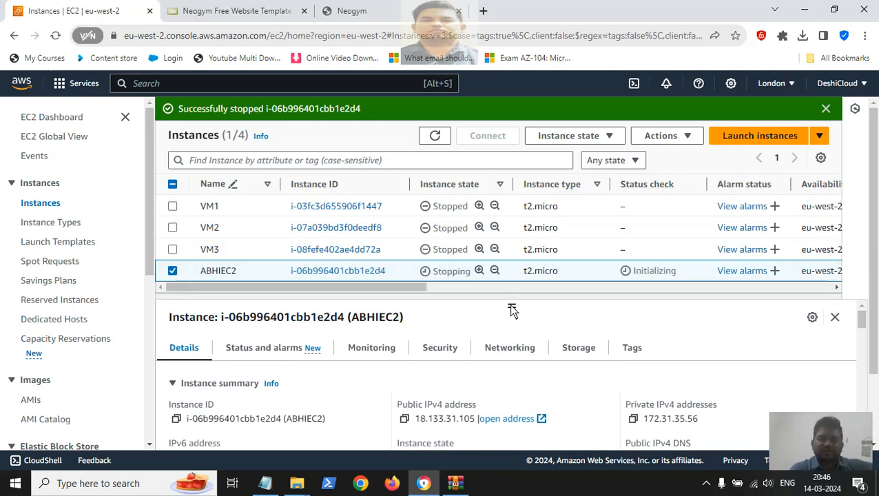
# Step: Reload the instance list, select ABHIEC2 and check its public IPv4 address field against the address recorded in Notepad
pyautogui.click(56, 36)
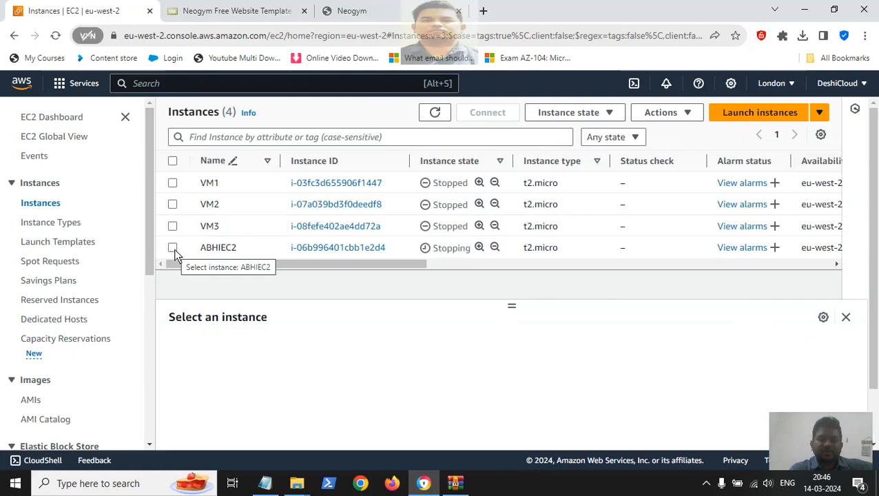
pyautogui.click(173, 248)
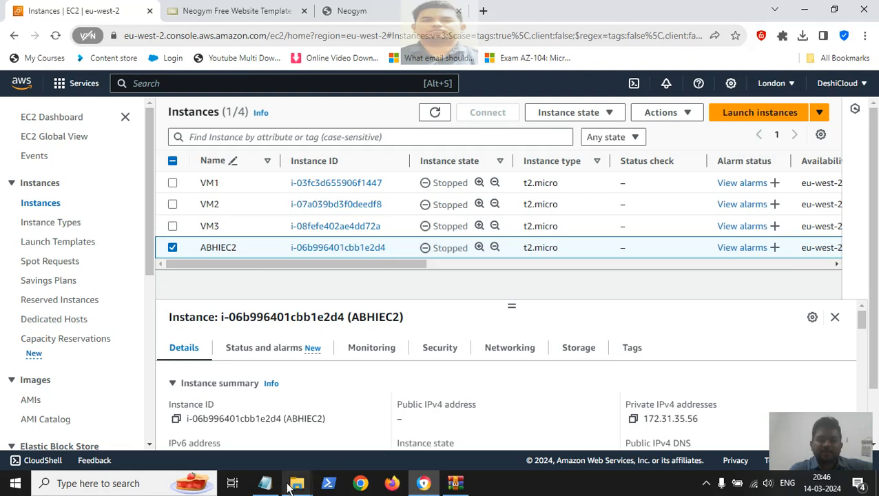
pyautogui.click(267, 484)
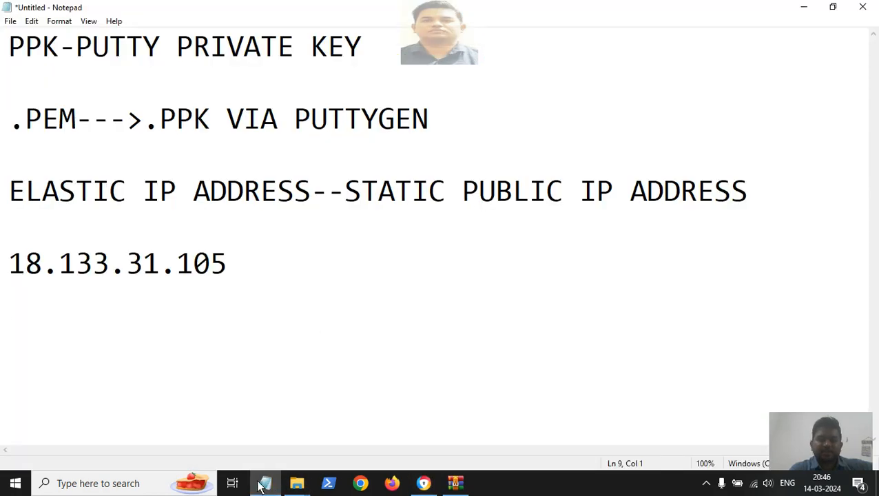
pyautogui.moveTo(267, 489)
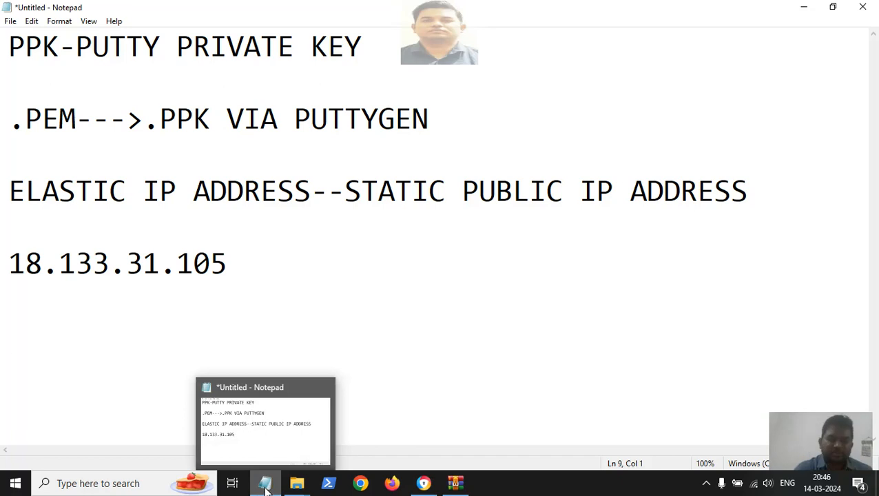
pyautogui.click(268, 489)
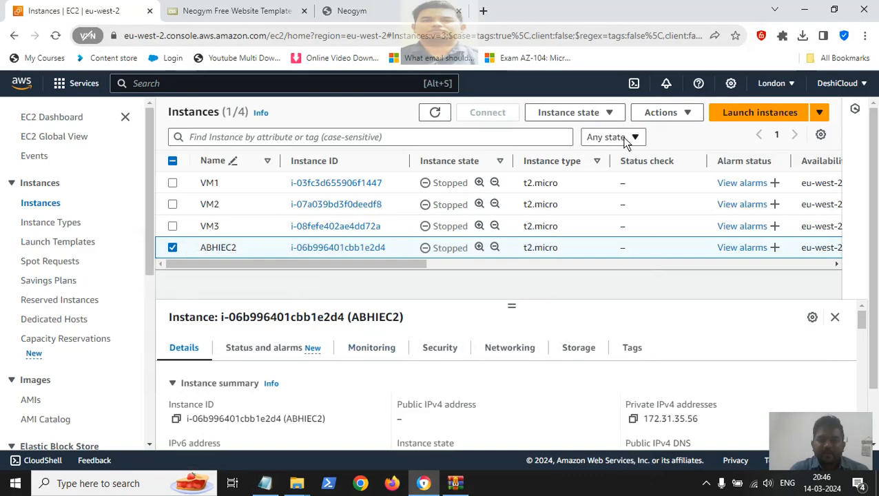
# Step: Start the stopped ABHIEC2 instance and refresh the instance list
pyautogui.click(606, 114)
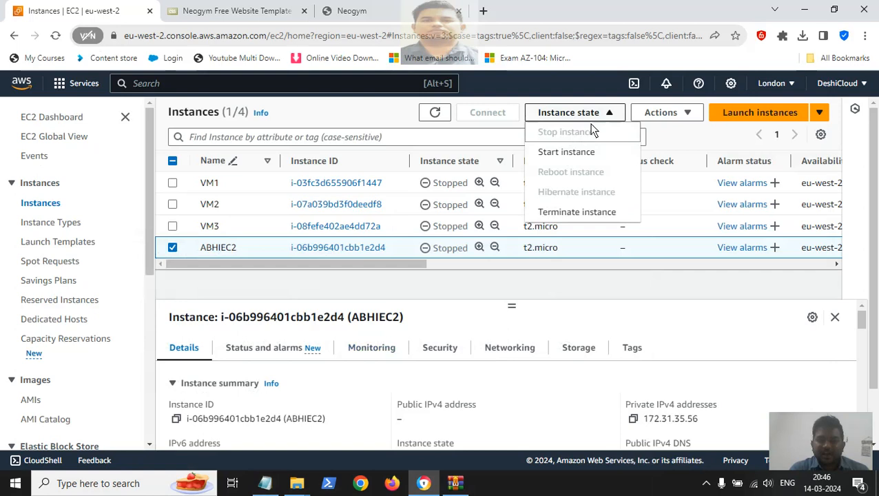
pyautogui.click(568, 152)
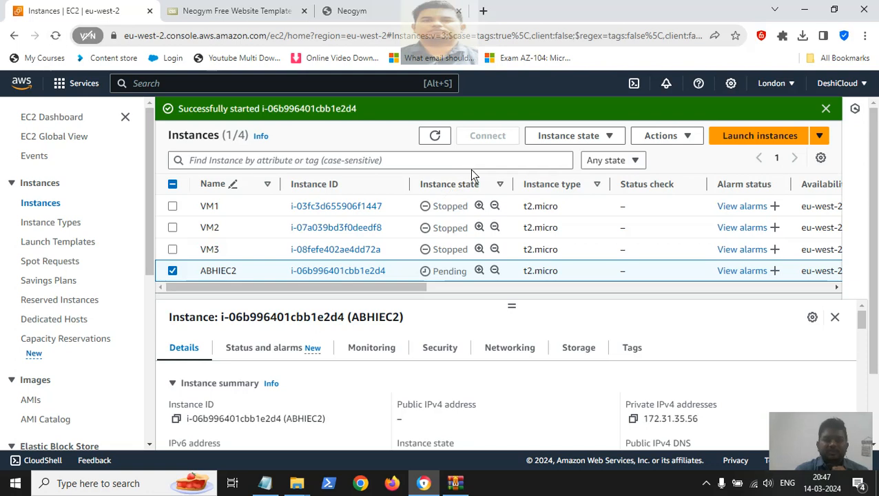
pyautogui.click(436, 135)
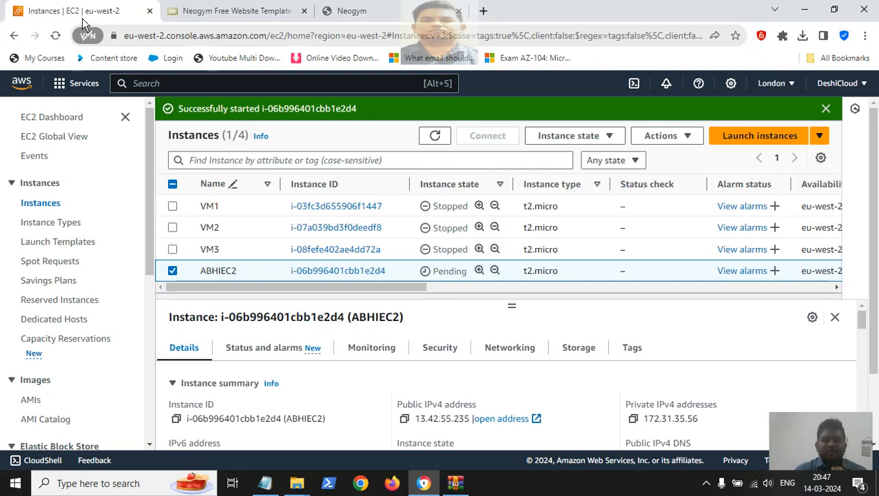
# Step: Copy ABHIEC2's new public IPv4 address 13.42.55.235 into the Notepad notes and return to the EC2 console
pyautogui.click(406, 421)
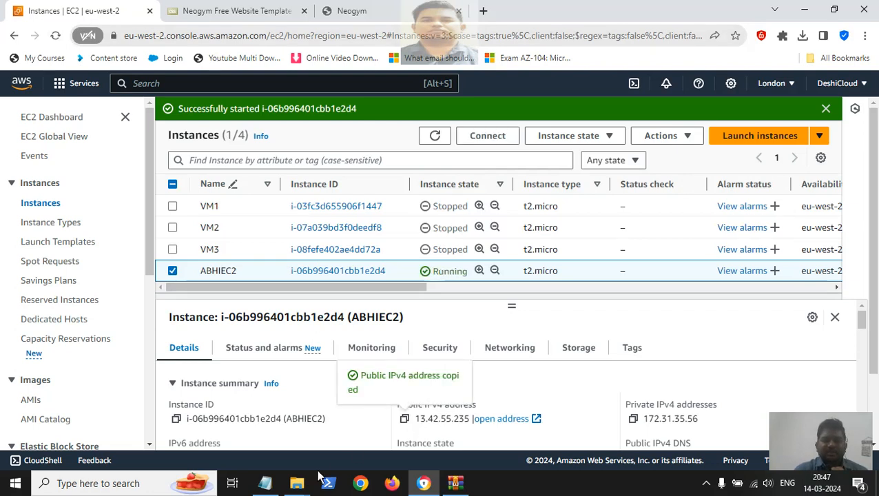
pyautogui.click(269, 485)
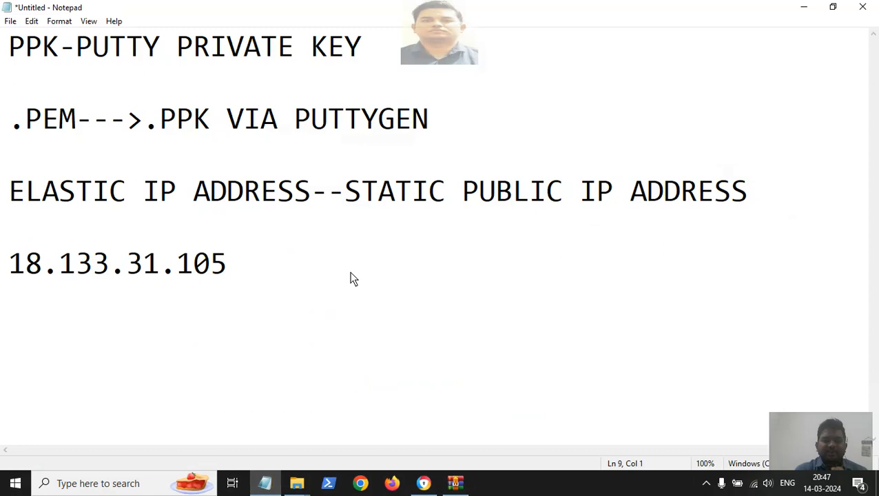
pyautogui.hotkey('ctrl', 'v')
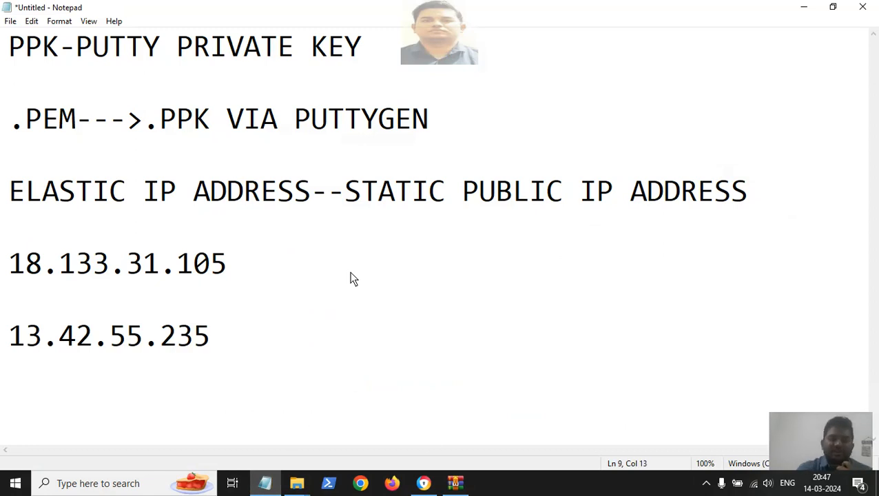
pyautogui.click(425, 477)
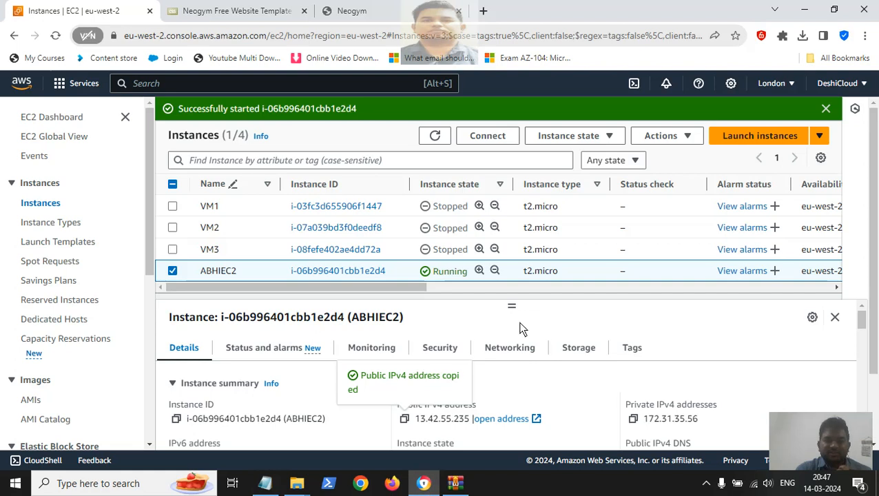
pyautogui.click(505, 395)
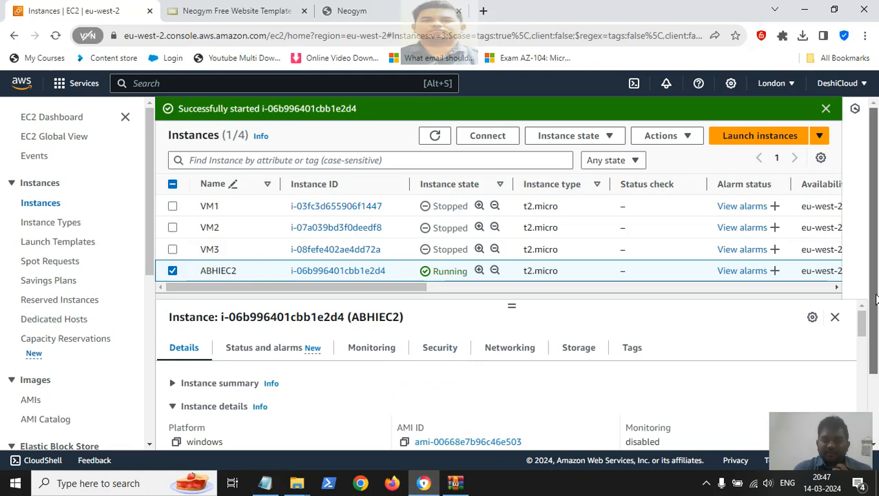
pyautogui.moveTo(877, 299)
pyautogui.mouseDown()
pyautogui.moveTo(876, 336)
pyautogui.moveTo(876, 295)
pyautogui.mouseUp()
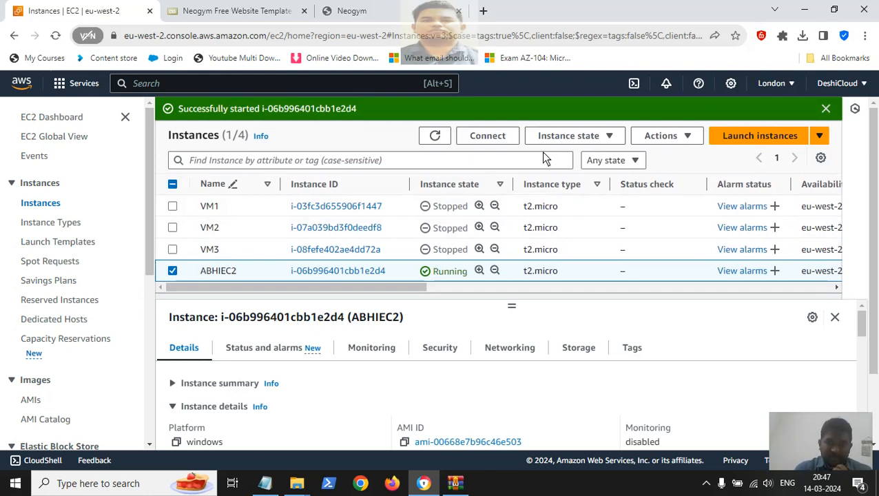
pyautogui.click(568, 141)
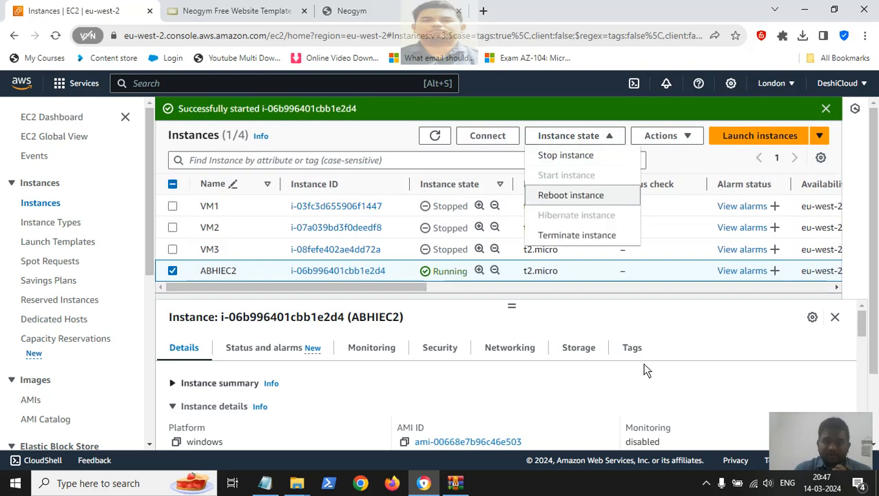
pyautogui.click(180, 356)
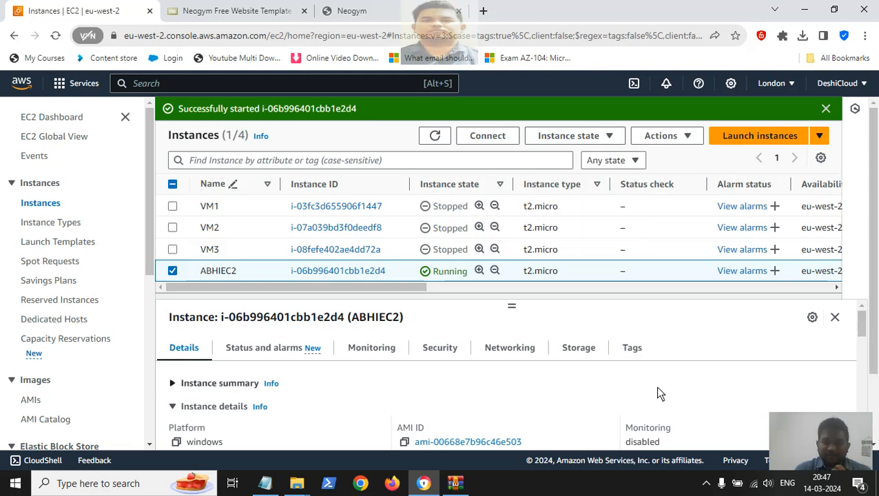
pyautogui.click(173, 384)
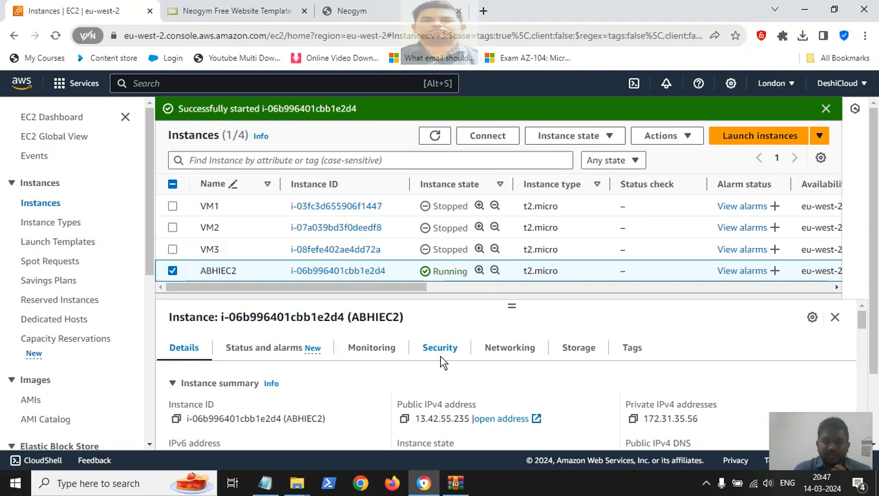
# Step: Compare ABHIEC2's public IPv4 address with the Notepad notes and reboot the instance
pyautogui.click(598, 136)
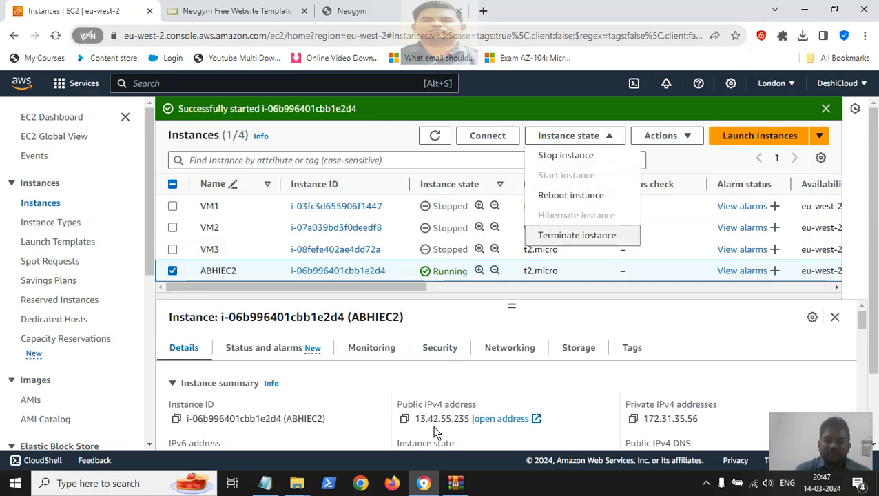
pyautogui.click(273, 485)
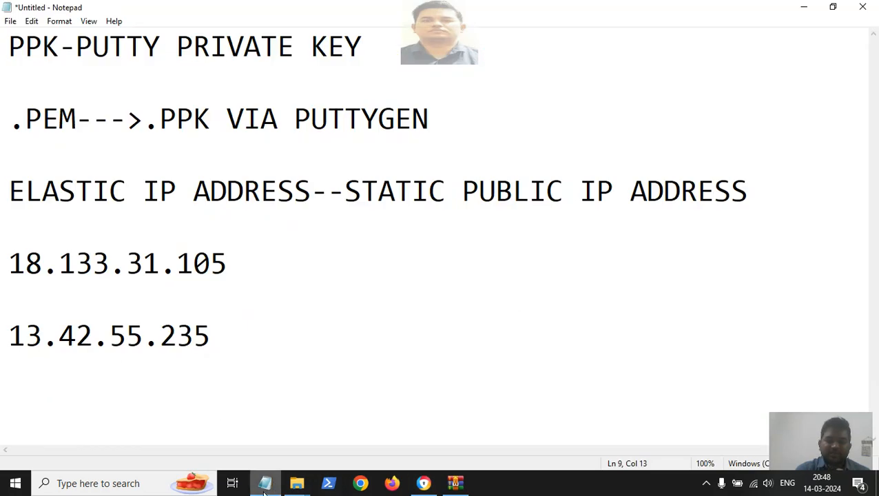
pyautogui.click(424, 483)
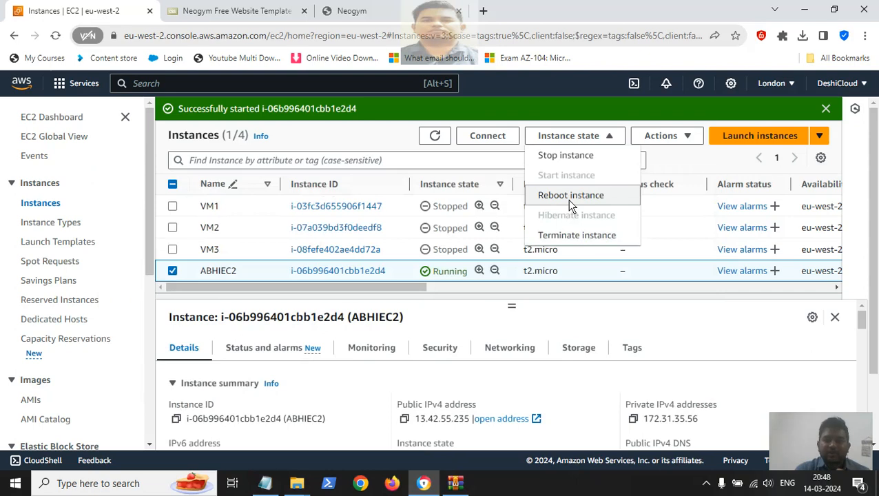
pyautogui.click(571, 196)
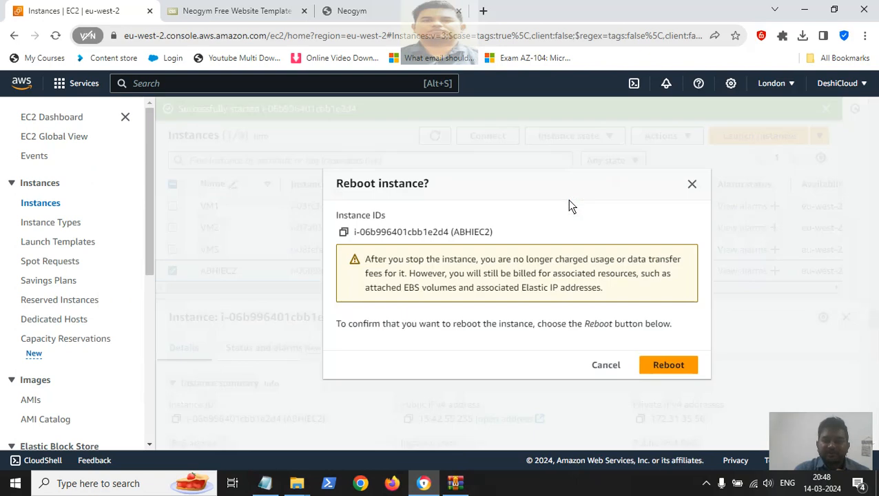
pyautogui.click(666, 368)
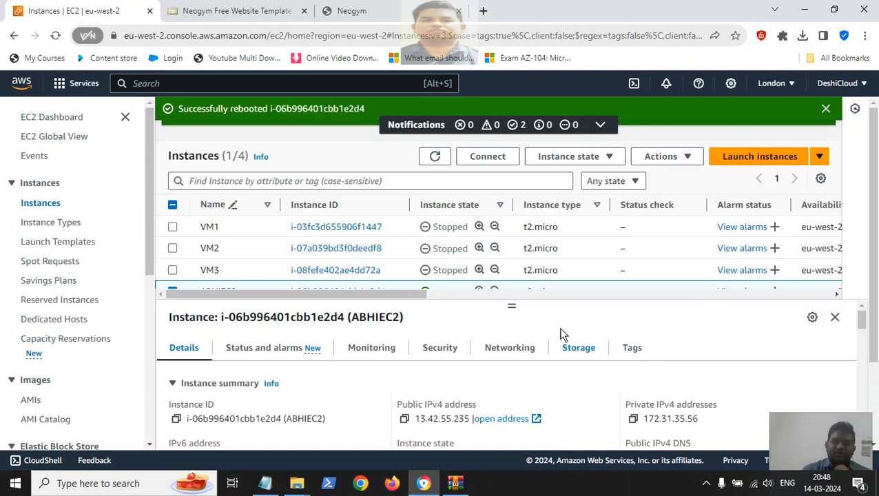
# Step: Reload the instance list after the reboot, reselect ABHIEC2 and compare its public IPv4 address with the last one noted
pyautogui.moveTo(513, 312); pyautogui.dragTo(516, 343)
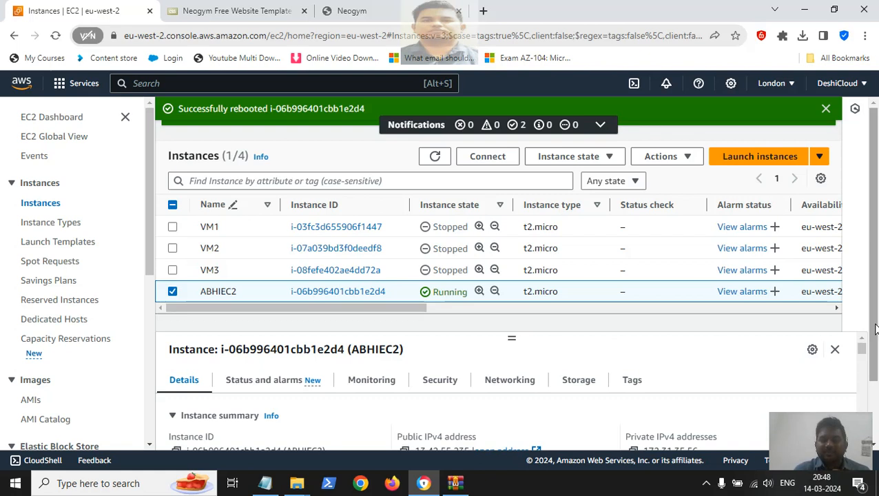
pyautogui.moveTo(875, 329); pyautogui.dragTo(878, 347)
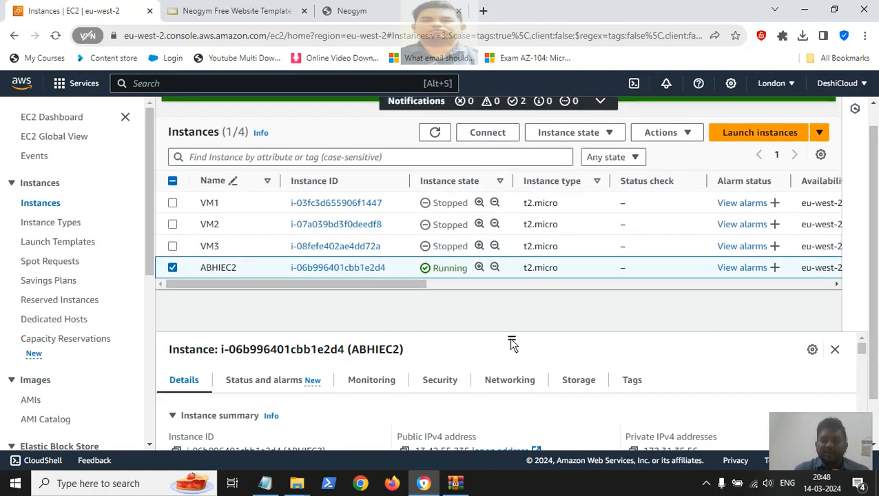
pyautogui.moveTo(511, 343); pyautogui.dragTo(515, 303)
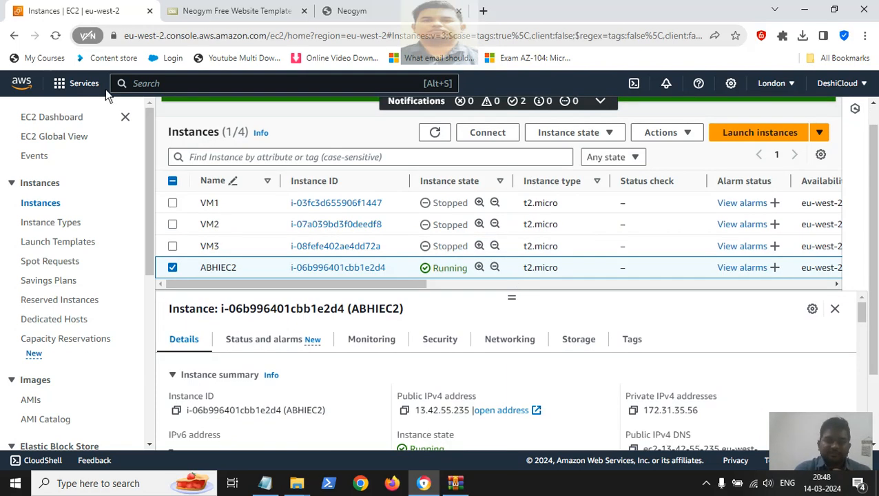
pyautogui.click(56, 36)
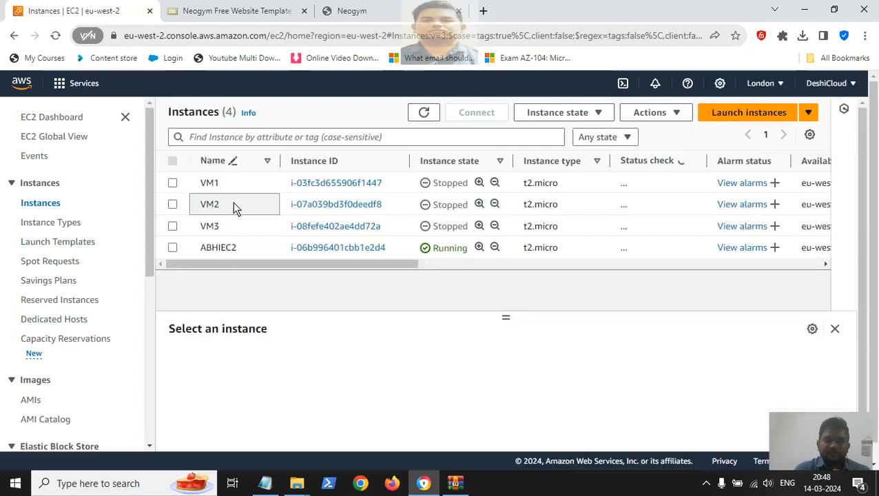
pyautogui.click(173, 250)
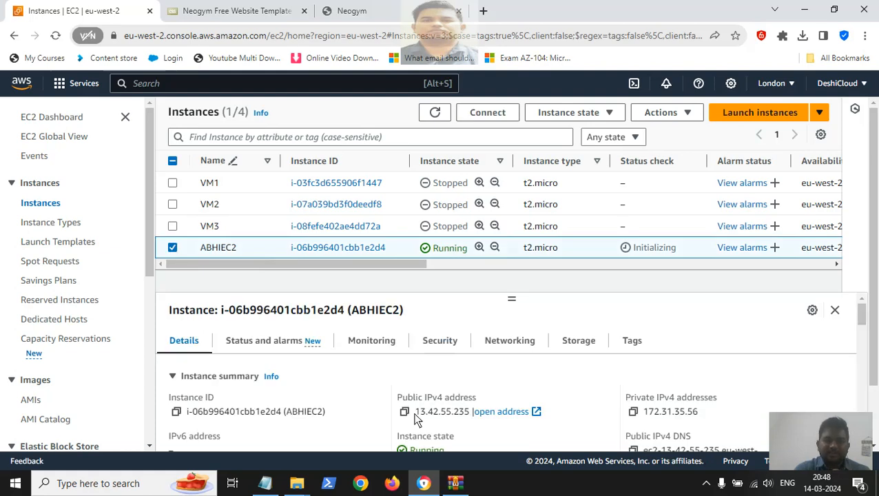
pyautogui.click(267, 484)
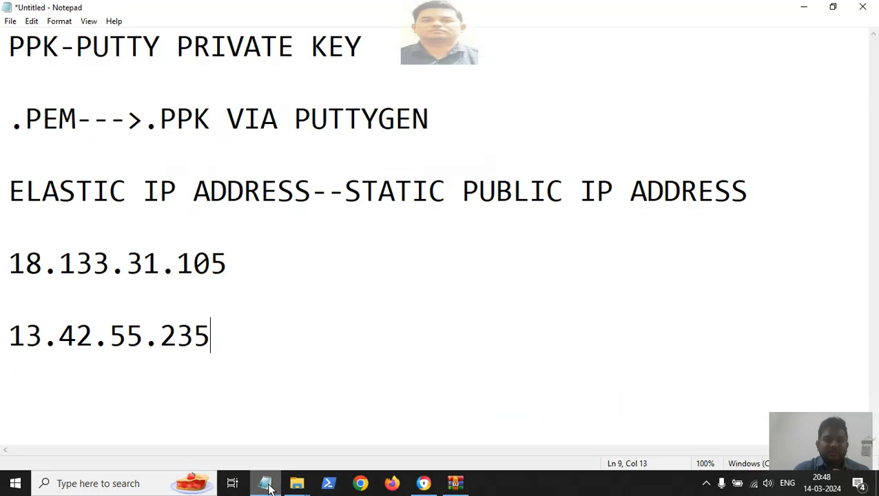
pyautogui.click(268, 486)
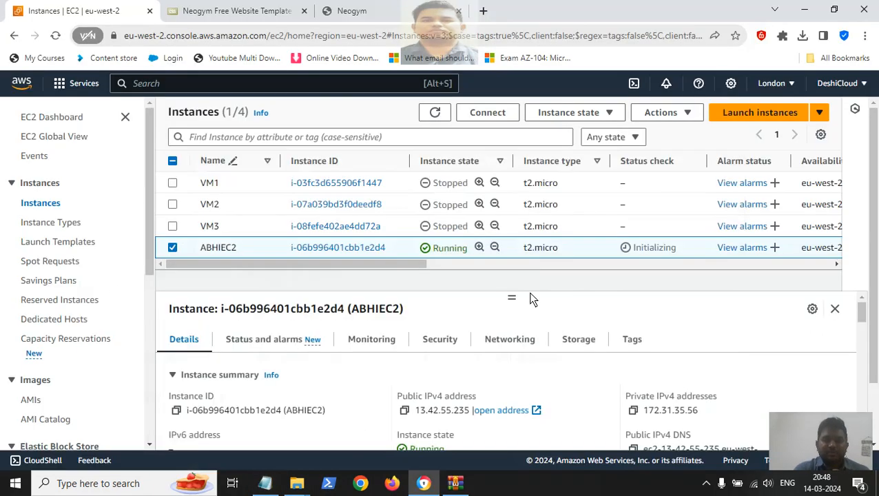
# Step: Enable stop protection for the ABHIEC2 instance and save the change
pyautogui.click(586, 116)
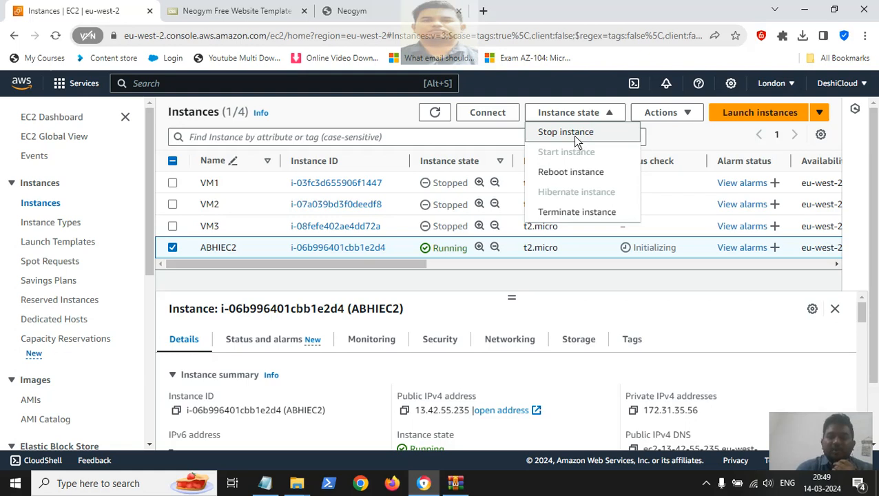
pyautogui.click(667, 117)
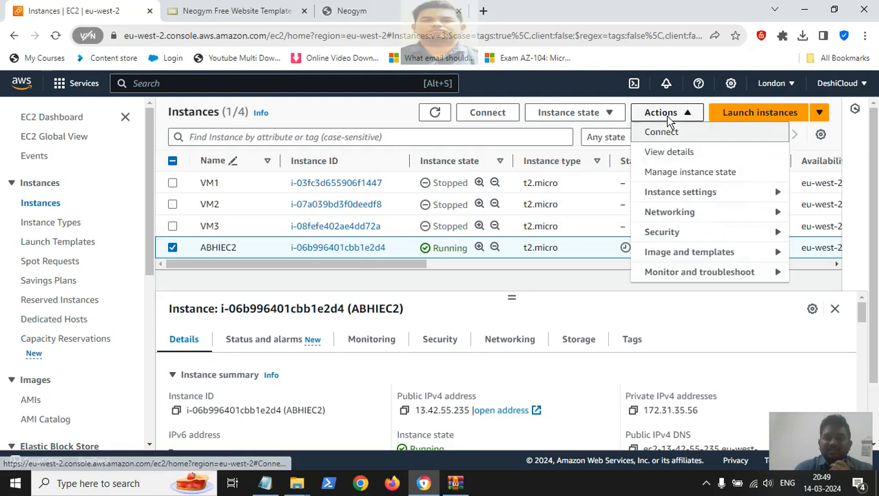
pyautogui.click(672, 196)
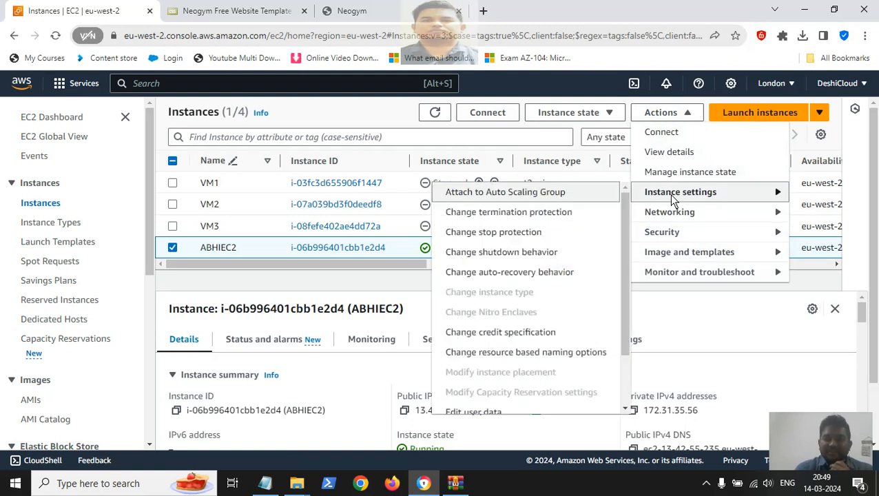
pyautogui.click(509, 241)
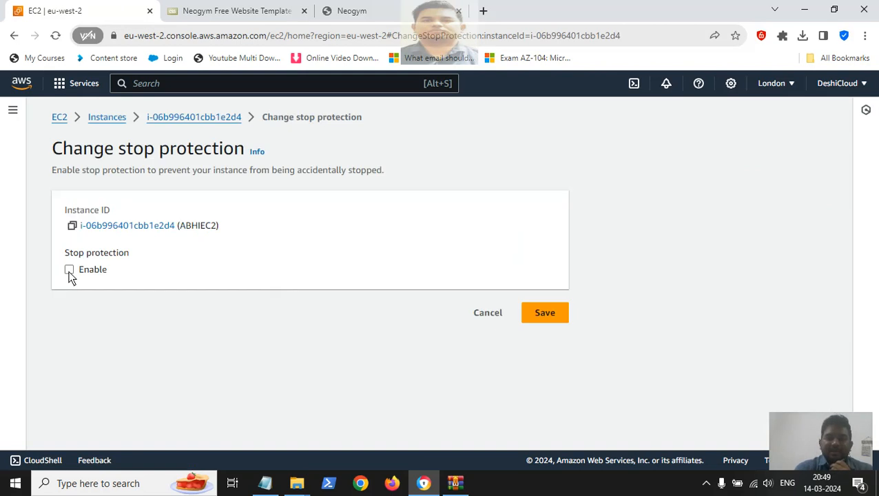
pyautogui.click(68, 273)
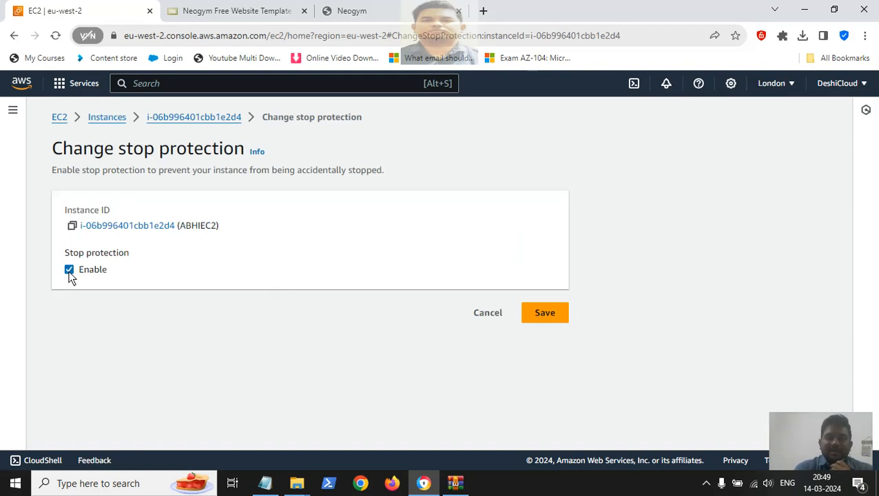
pyautogui.click(551, 318)
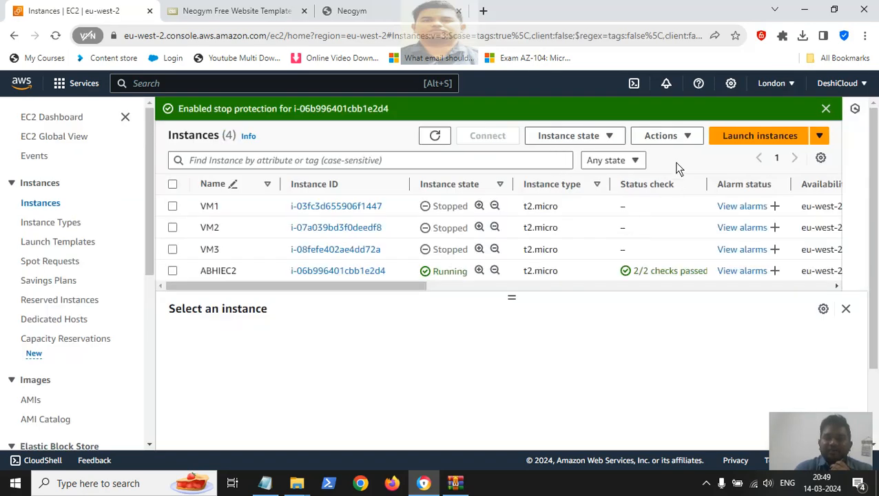
# Step: Enable termination protection for the ABHIEC2 instance and save the change
pyautogui.click(172, 271)
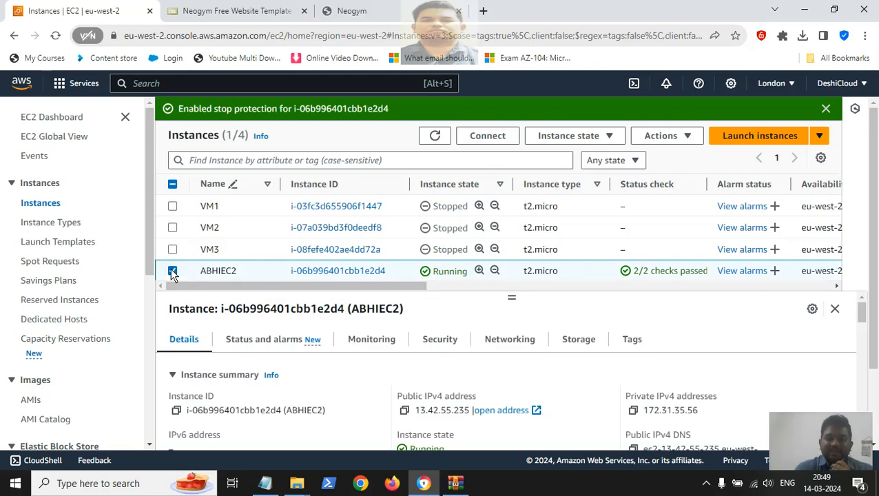
pyautogui.click(687, 137)
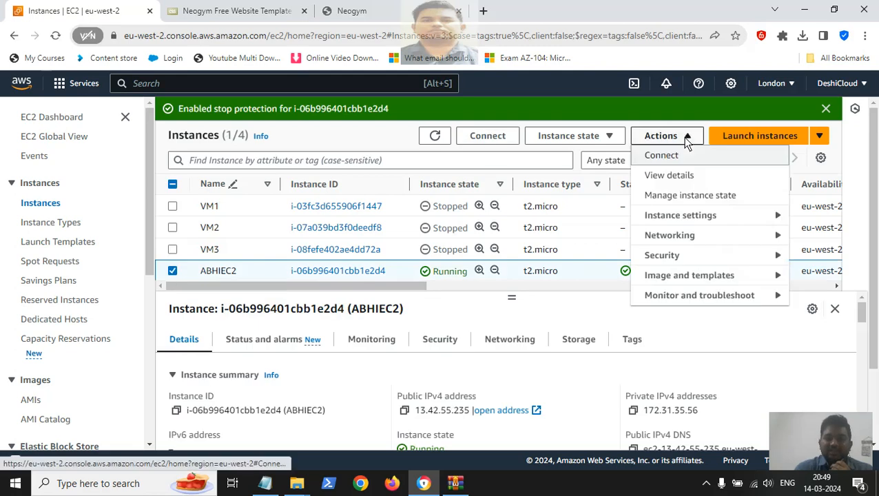
pyautogui.click(672, 218)
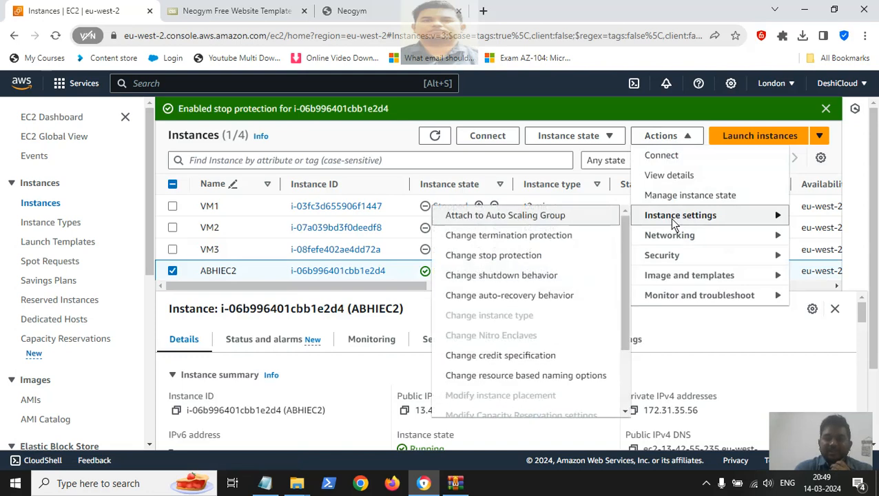
pyautogui.click(541, 241)
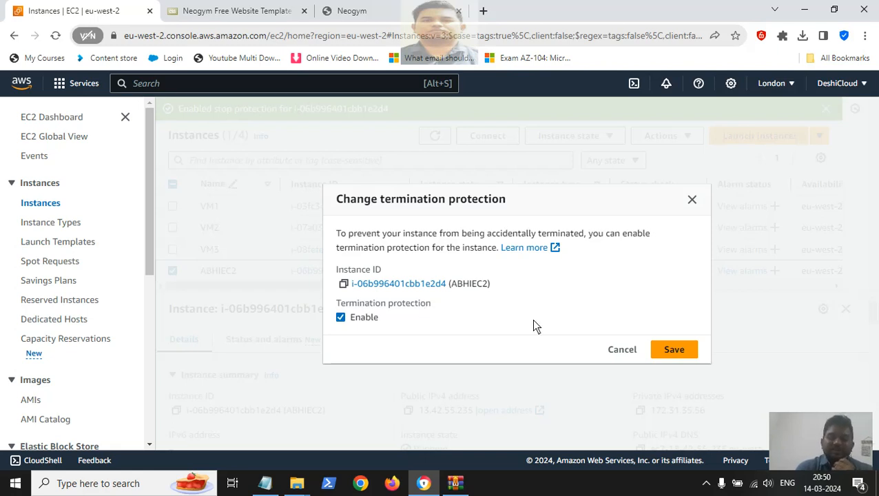
pyautogui.click(663, 354)
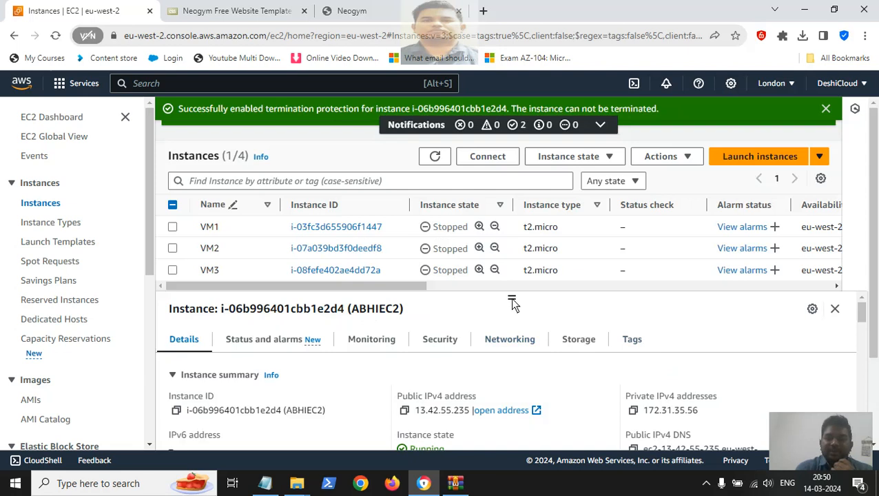
# Step: Try to stop the ABHIEC2 instance to test its stop protection
pyautogui.moveTo(512, 301); pyautogui.dragTo(515, 354)
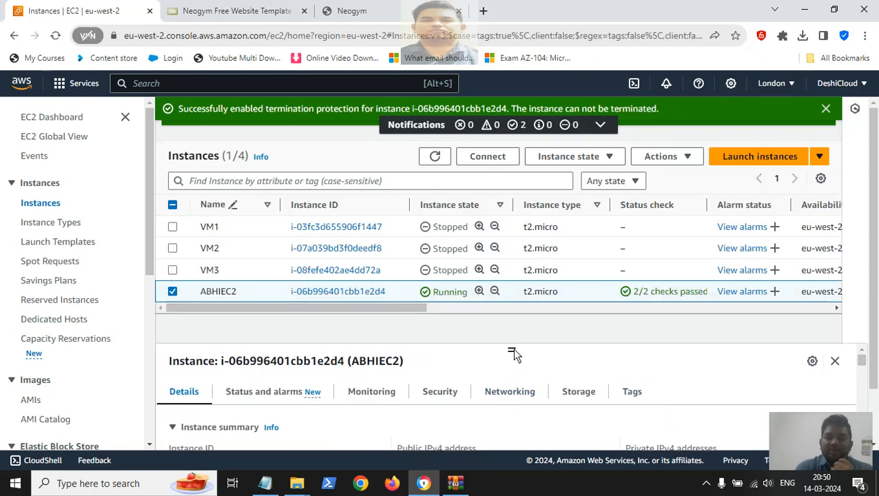
pyautogui.click(608, 162)
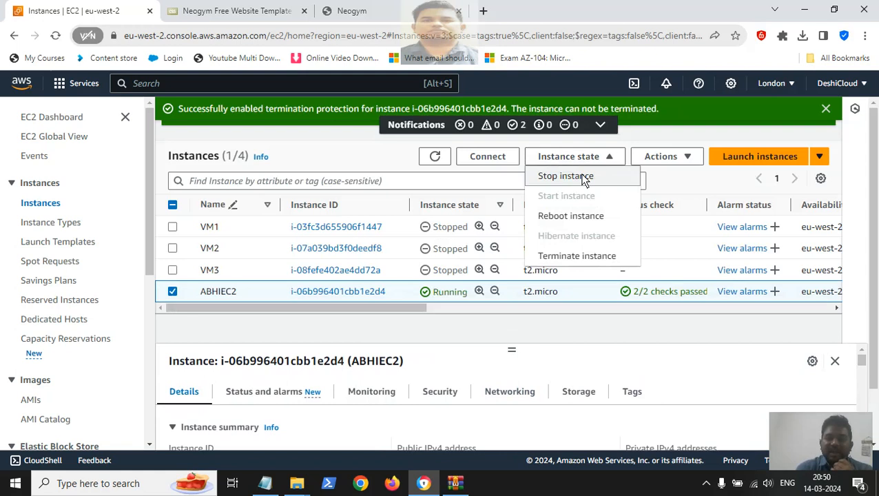
pyautogui.click(582, 177)
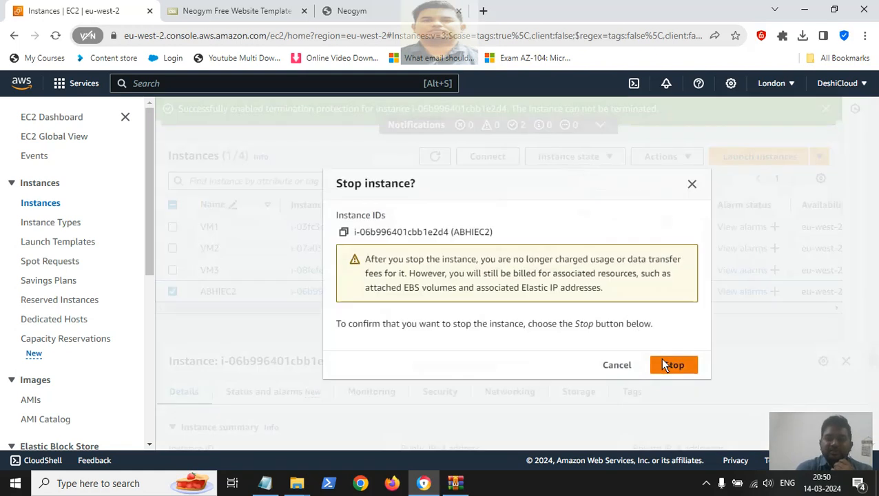
pyautogui.click(667, 366)
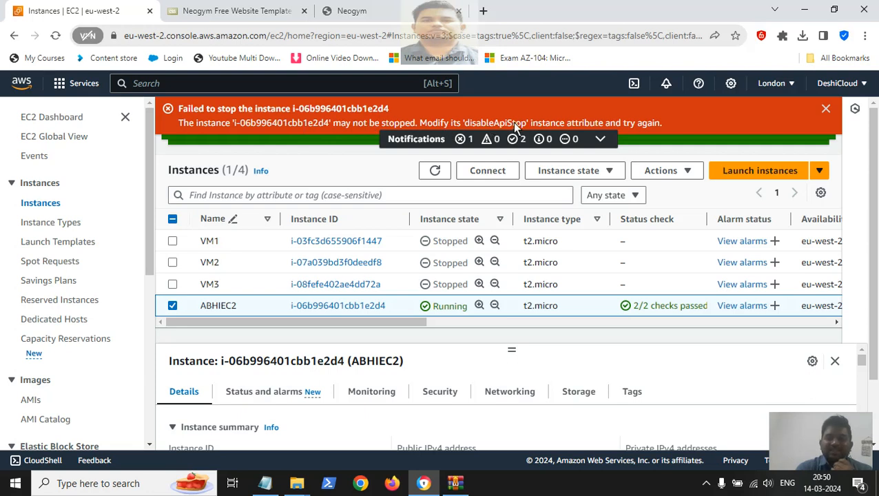
# Step: Try to terminate the ABHIEC2 instance to test its termination protection
pyautogui.click(664, 172)
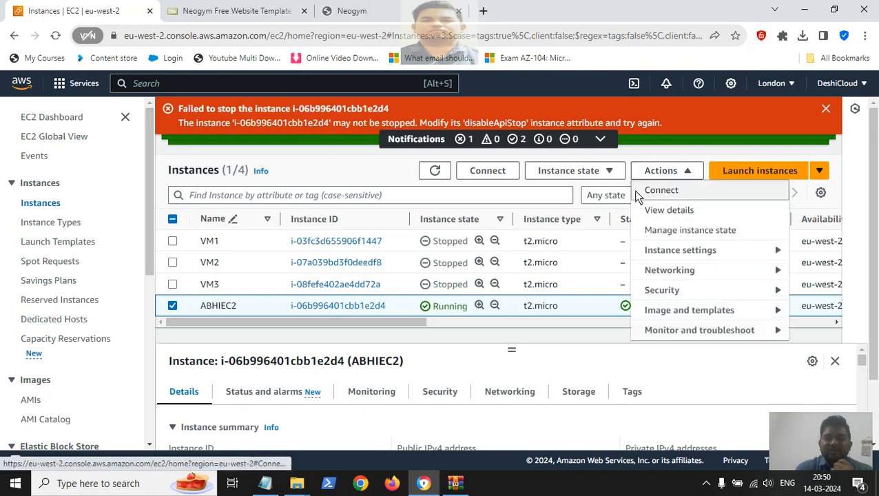
pyautogui.click(610, 170)
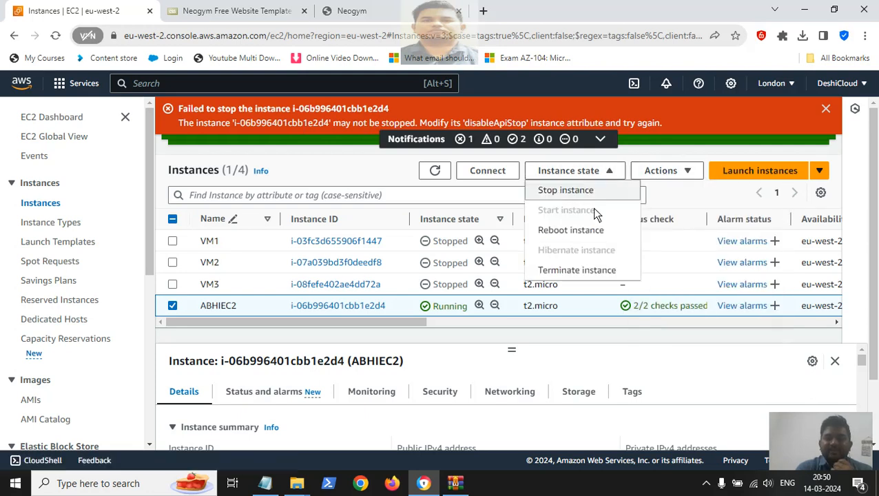
pyautogui.click(574, 269)
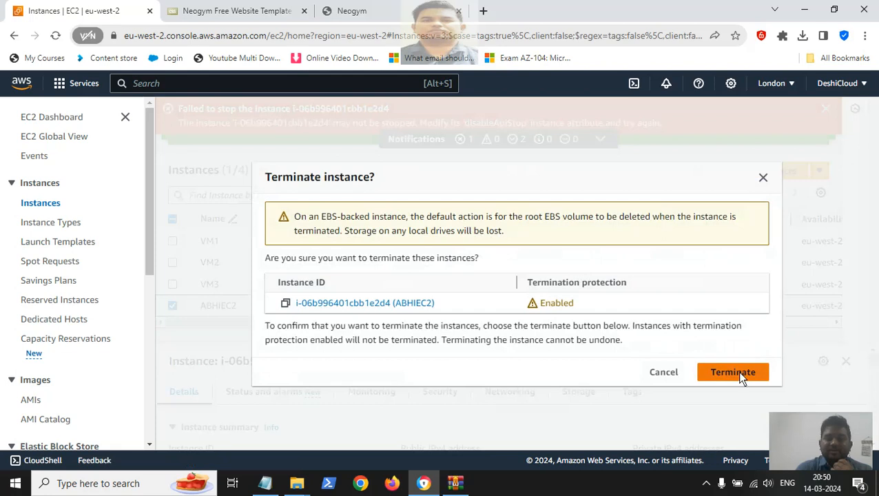
pyautogui.click(733, 372)
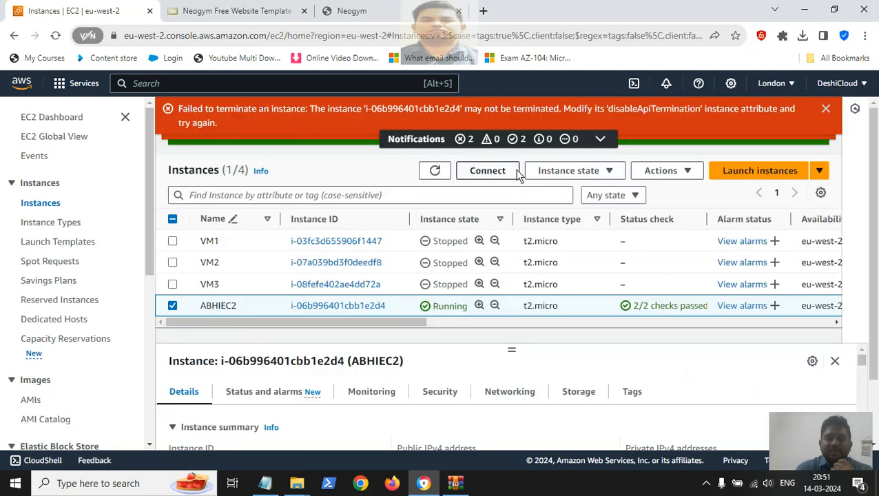
# Step: Review the termination confirmation for ABHIEC2, including its termination protection status, and cancel without terminating
pyautogui.click(548, 175)
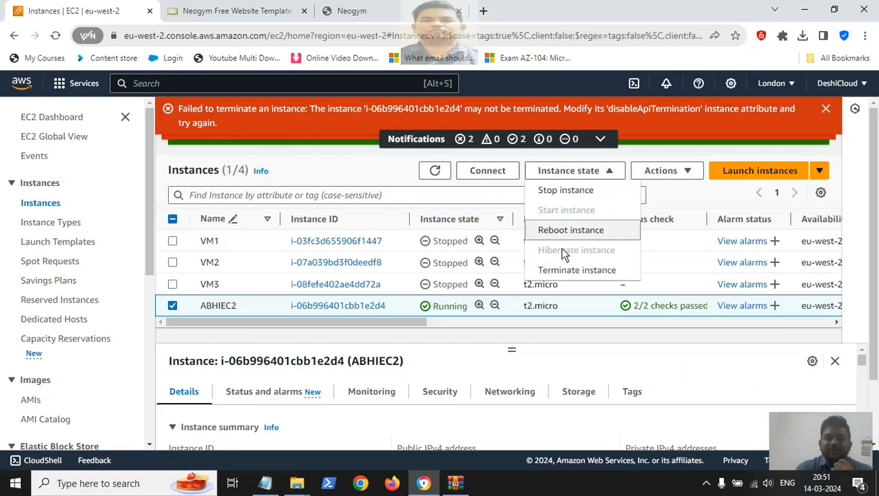
pyautogui.click(567, 272)
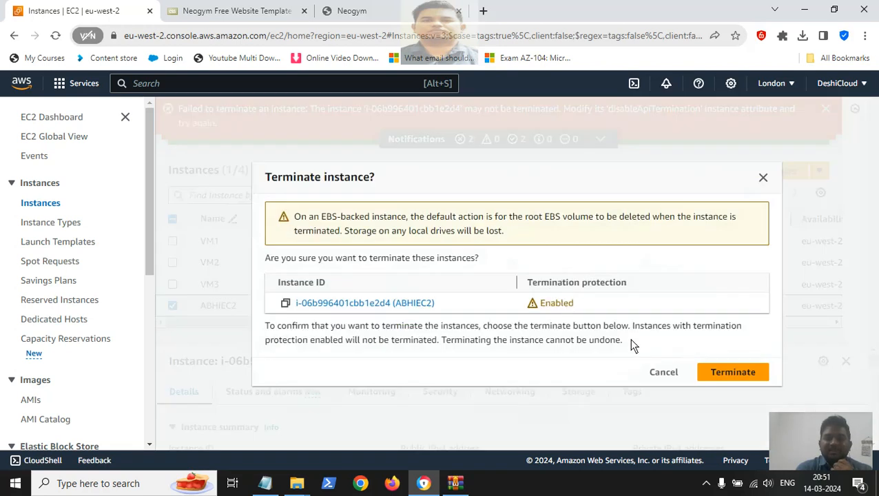
pyautogui.click(663, 373)
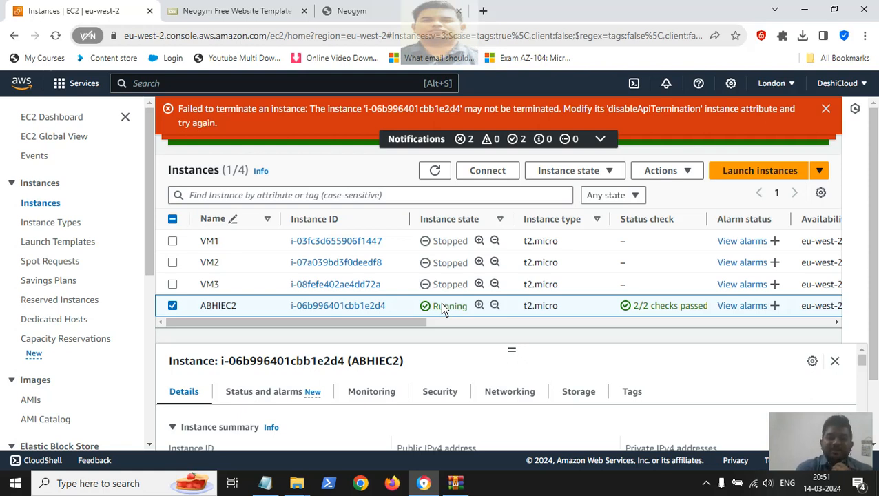
# Step: Disable termination protection for the ABHIEC2 instance and save the change
pyautogui.click(609, 172)
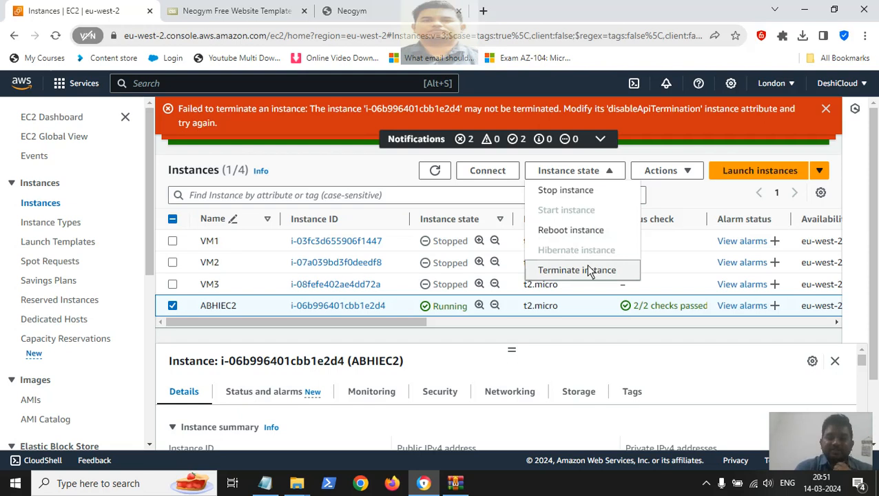
pyautogui.click(668, 190)
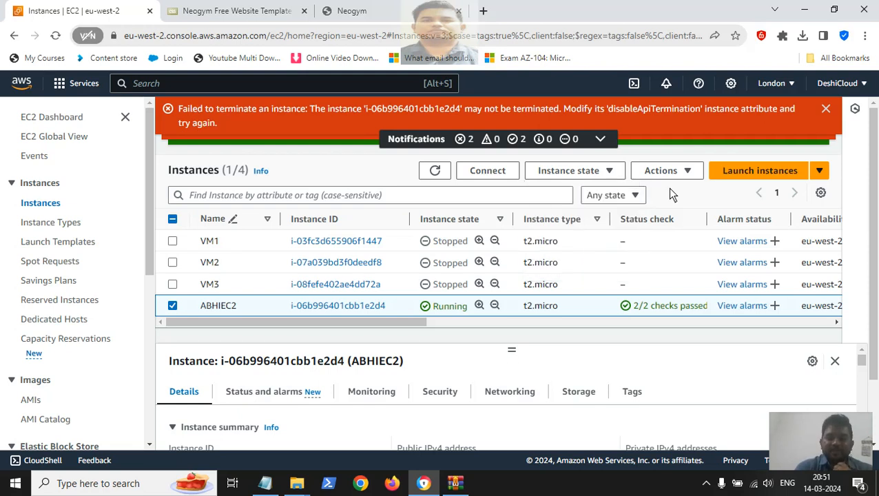
pyautogui.click(661, 171)
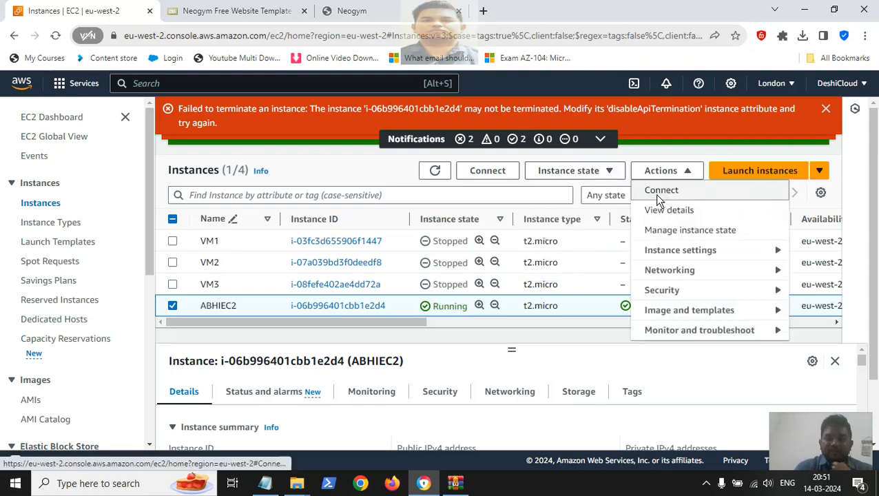
pyautogui.moveTo(658, 257)
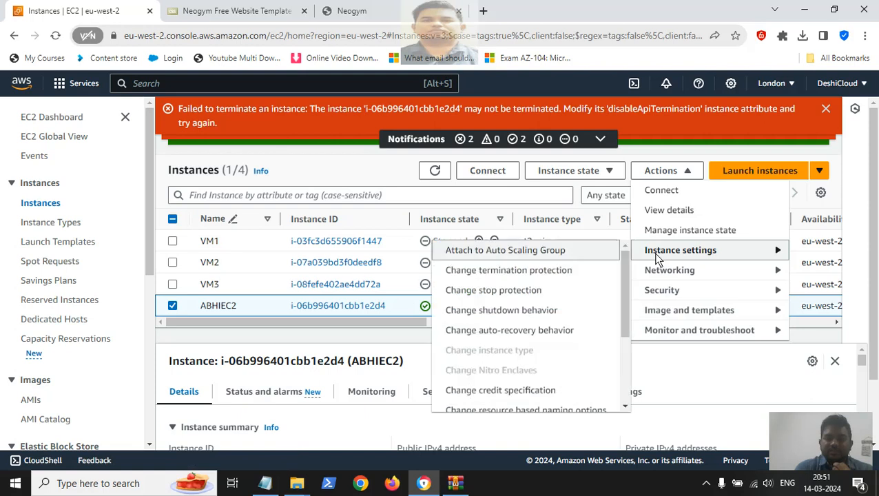
pyautogui.click(537, 273)
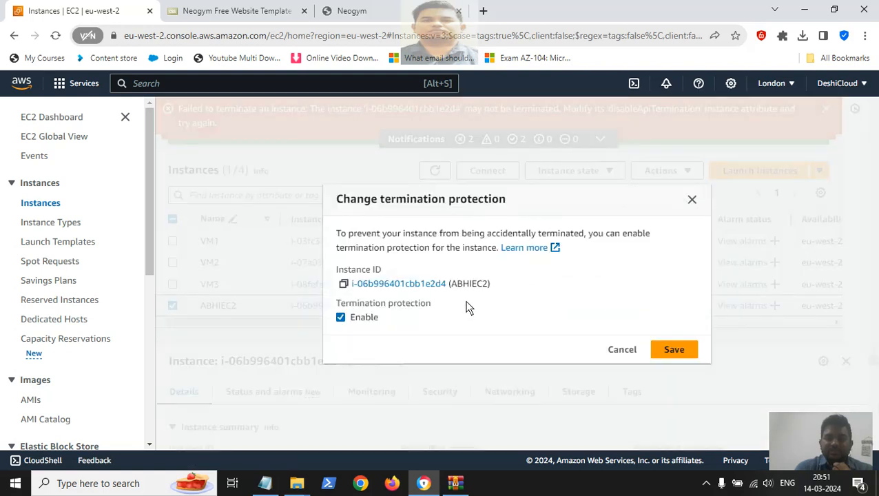
pyautogui.click(341, 318)
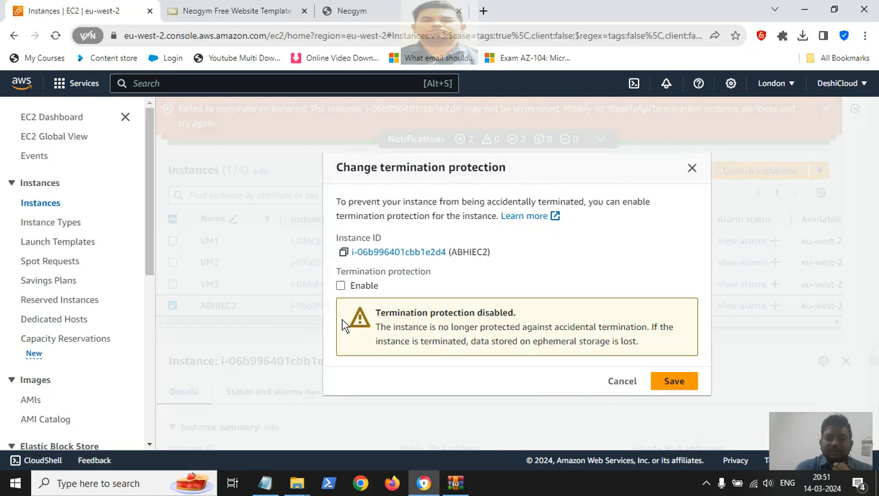
pyautogui.click(673, 382)
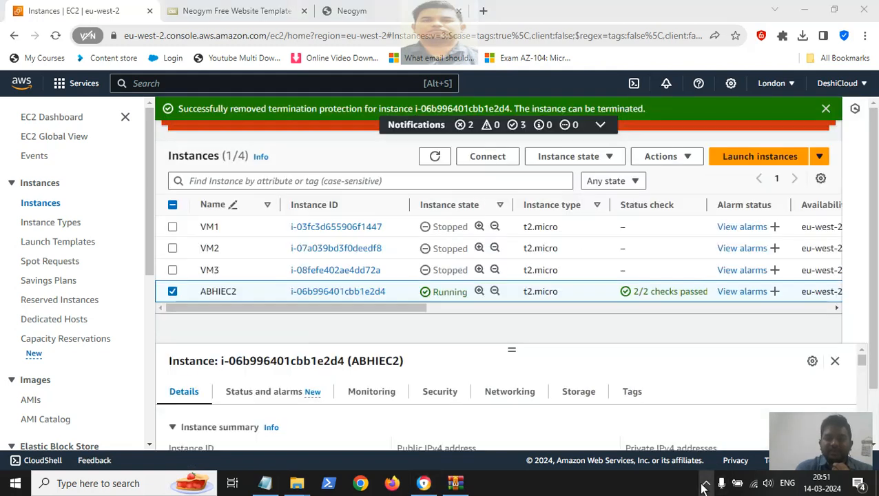
pyautogui.click(705, 487)
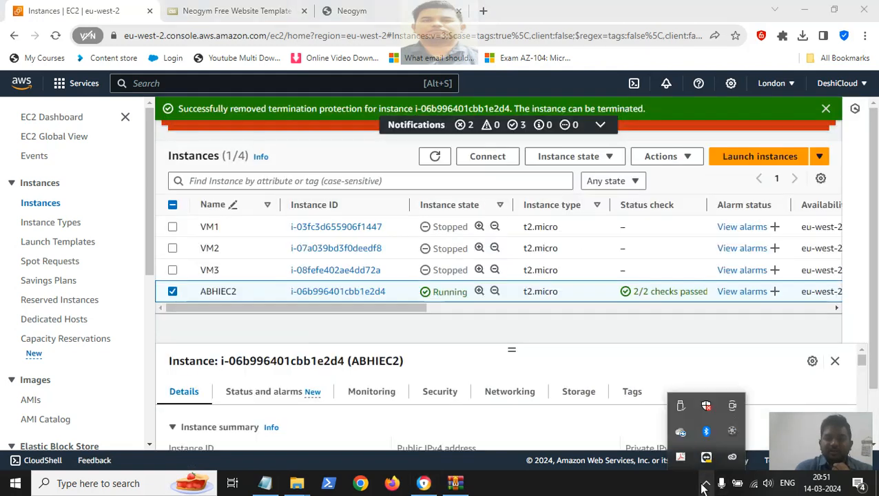
pyautogui.click(732, 431)
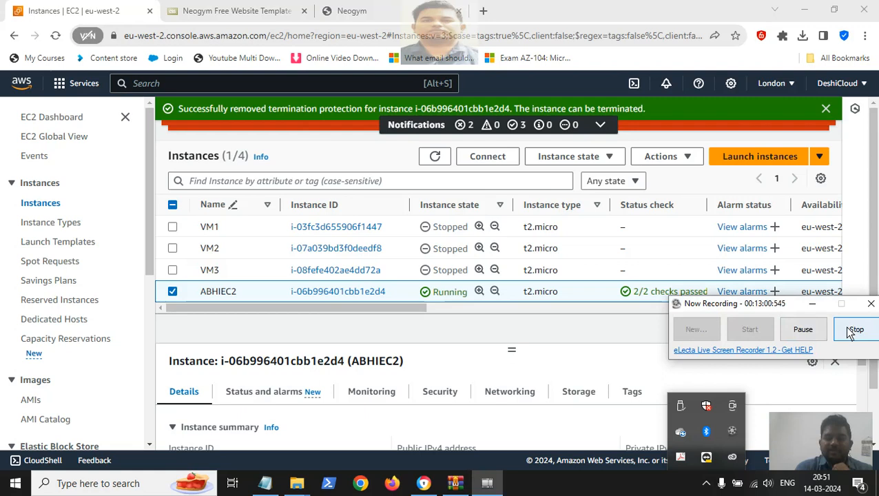